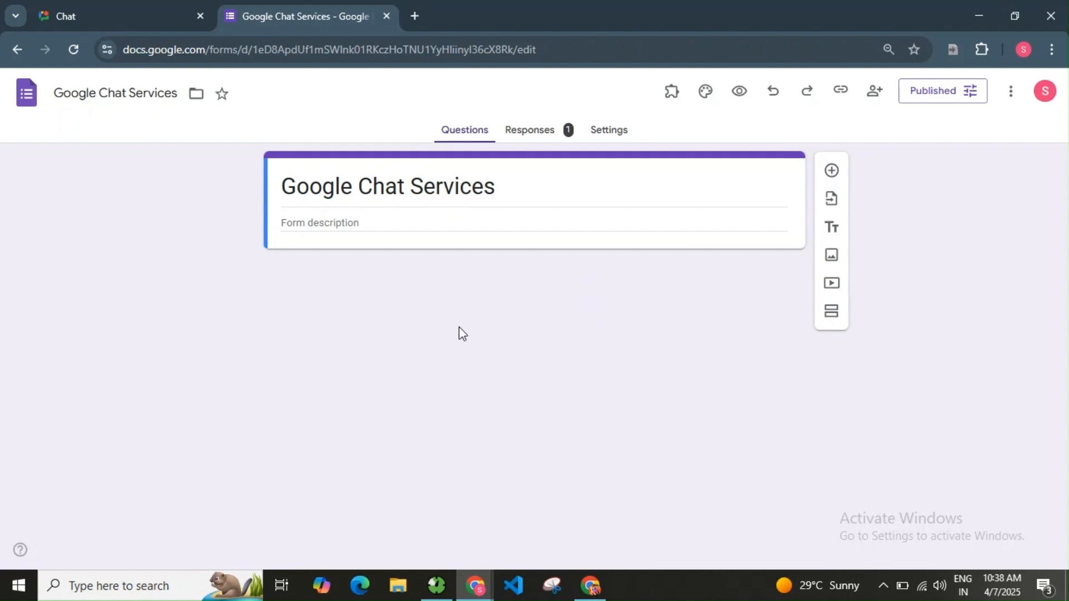
Start a new Form Director service using the Google Chat/Hangouts app.
left_click(675, 96)
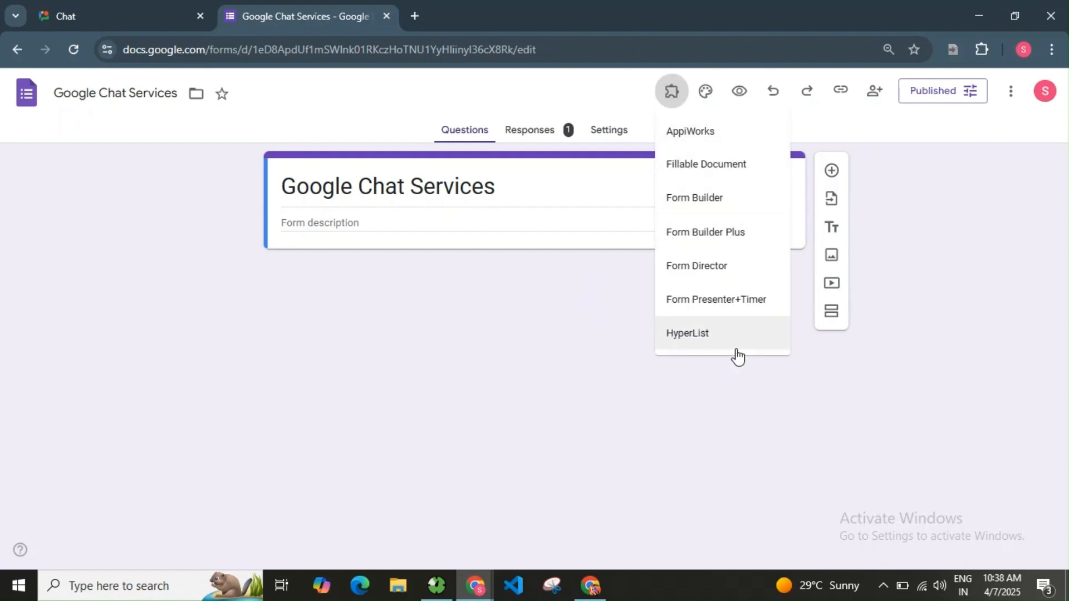
left_click(735, 278)
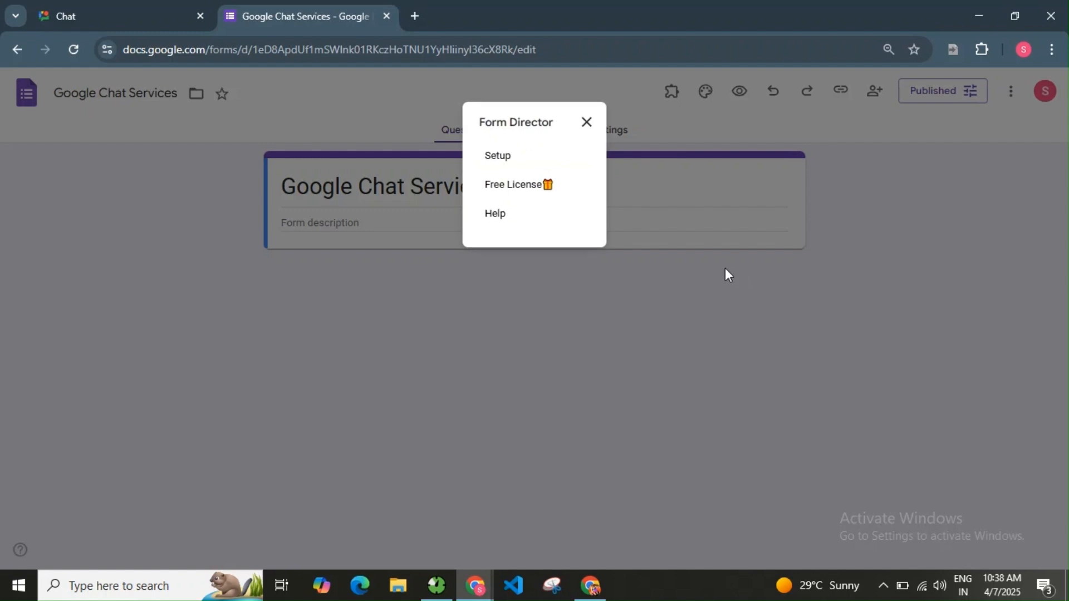
left_click(499, 161)
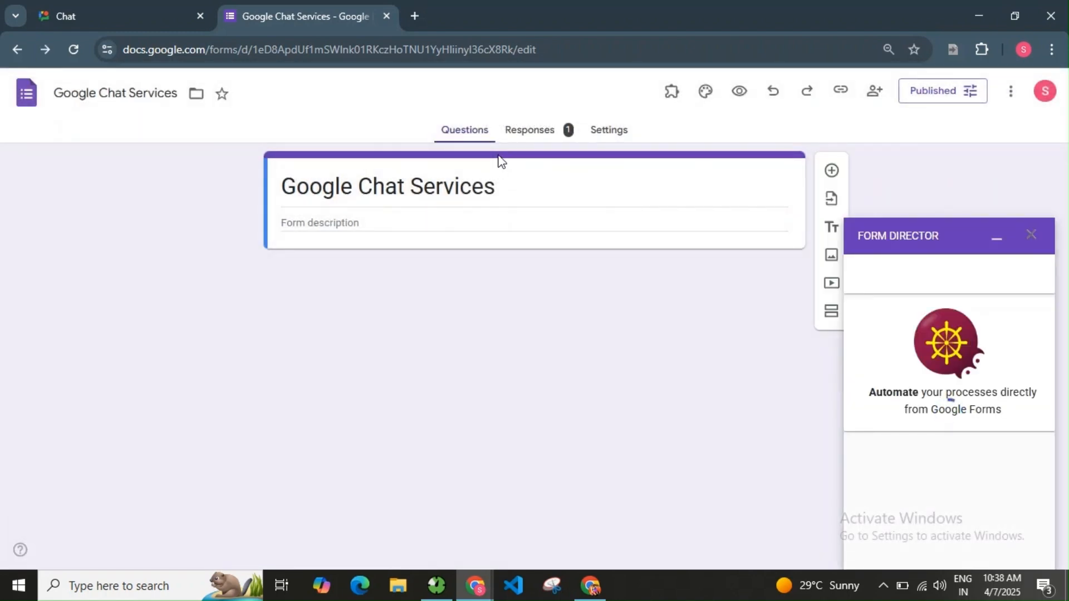
left_click(907, 495)
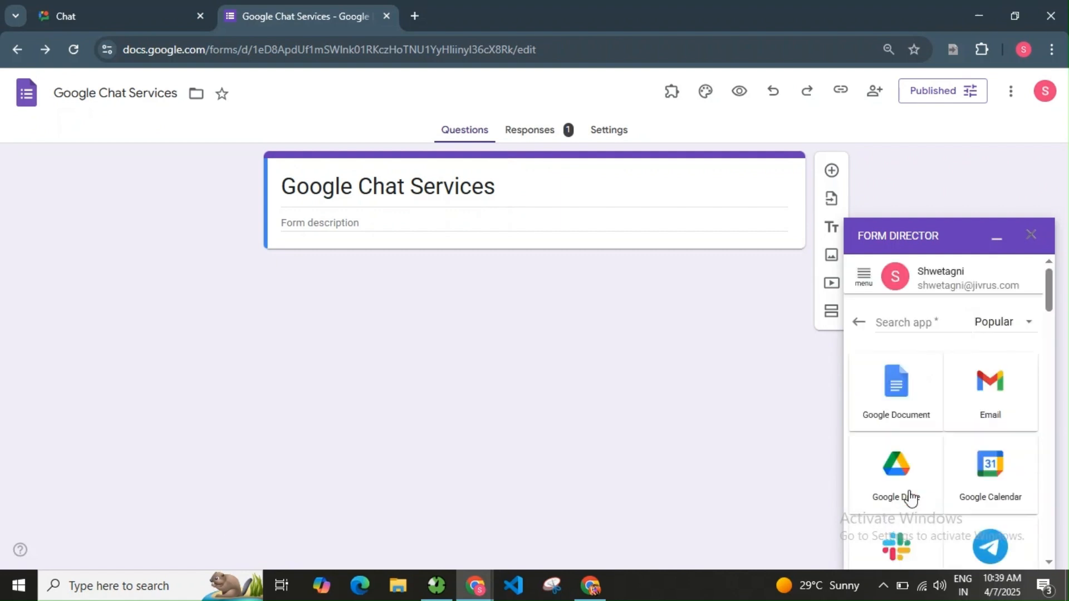
left_click(939, 322)
type("c")
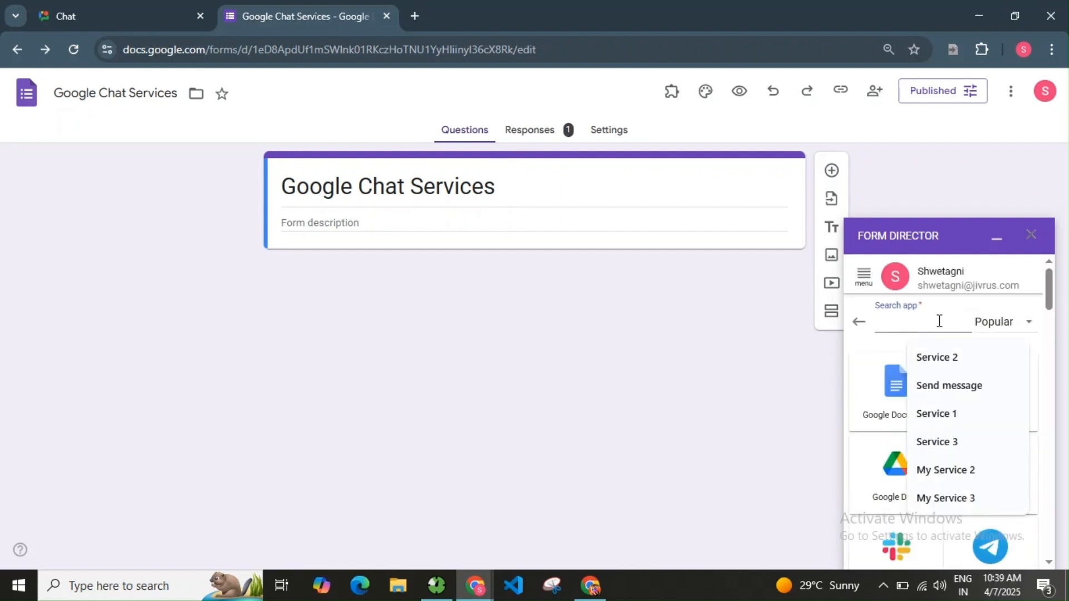
type("hat")
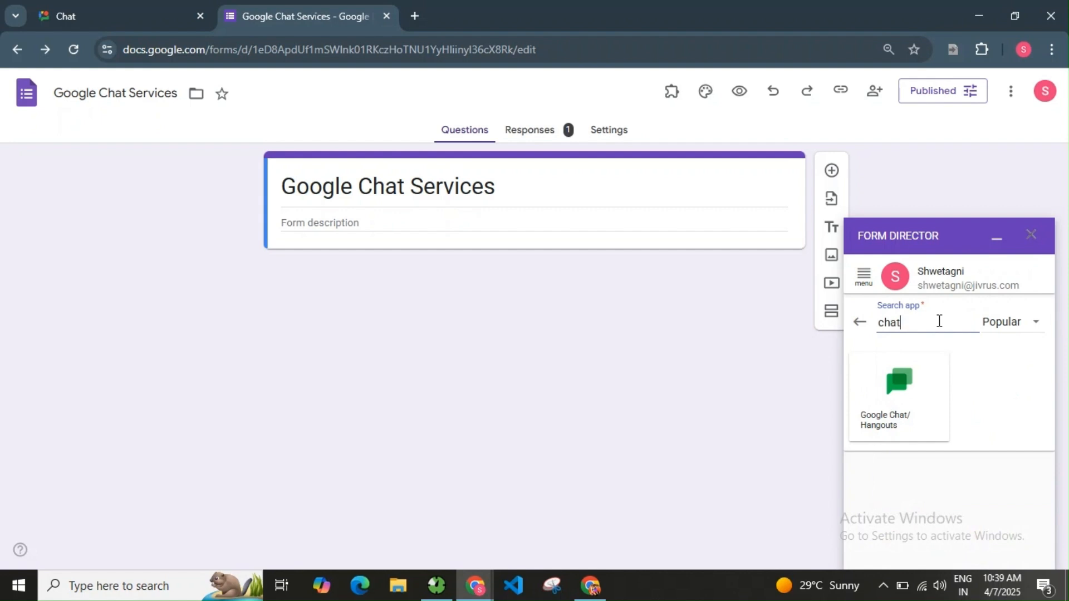
left_click(919, 410)
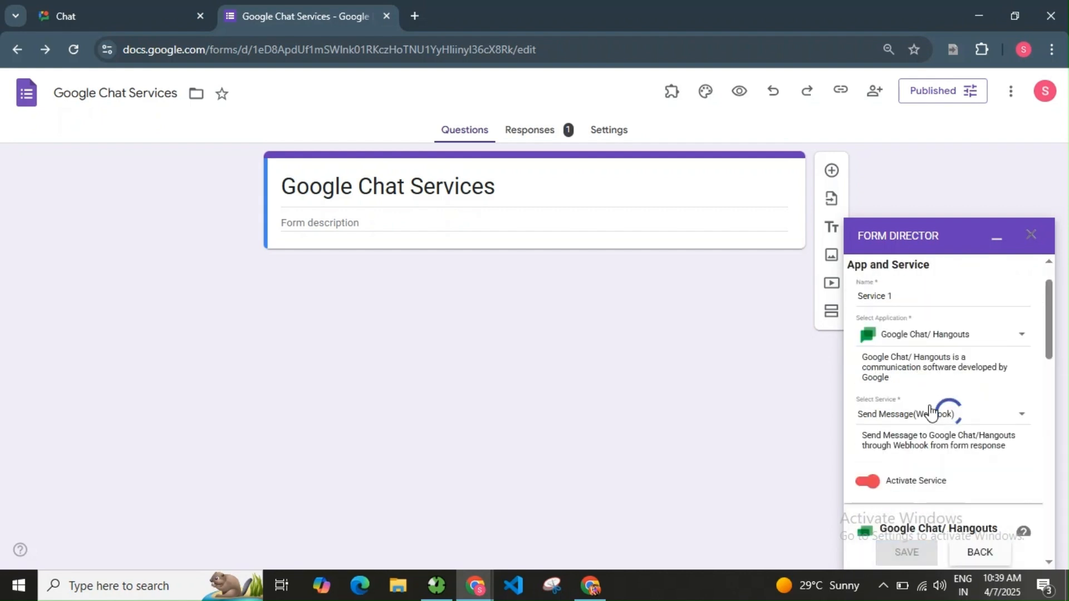
Name the service 'Create Space in Google Chat' and set it to the Create Space action.
triple_click(912, 298)
type("Create ")
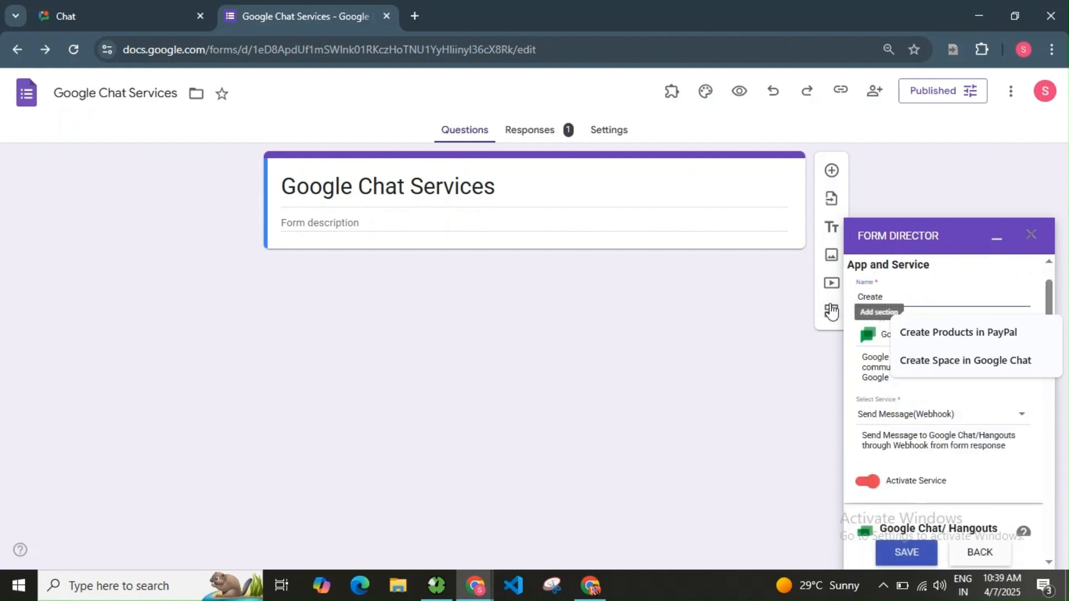
type("S")
left_click(962, 334)
scroll(941, 388, "down", 1)
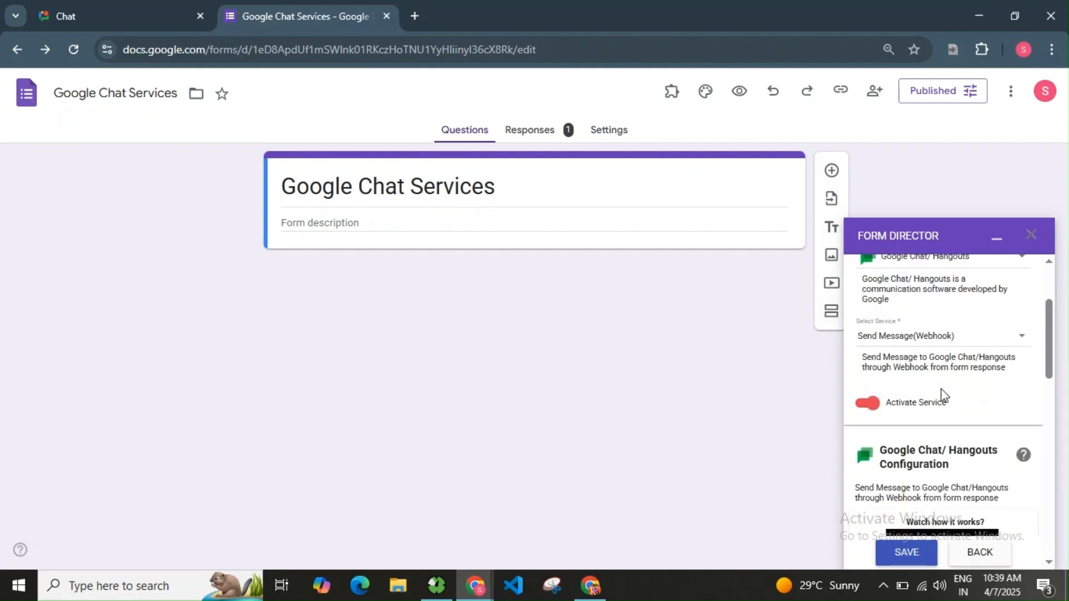
left_click(926, 338)
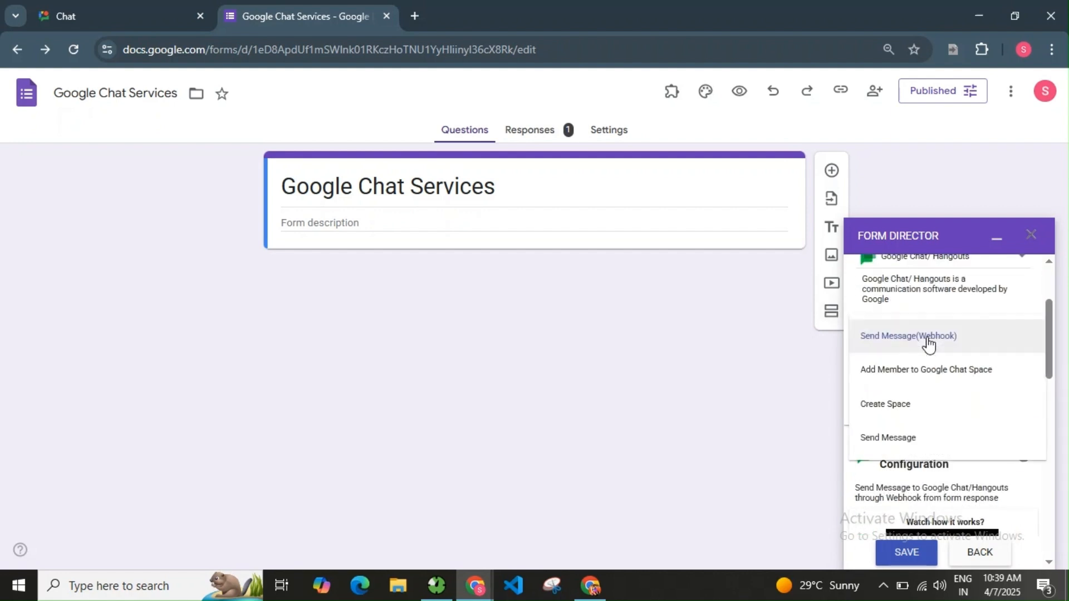
left_click(918, 412)
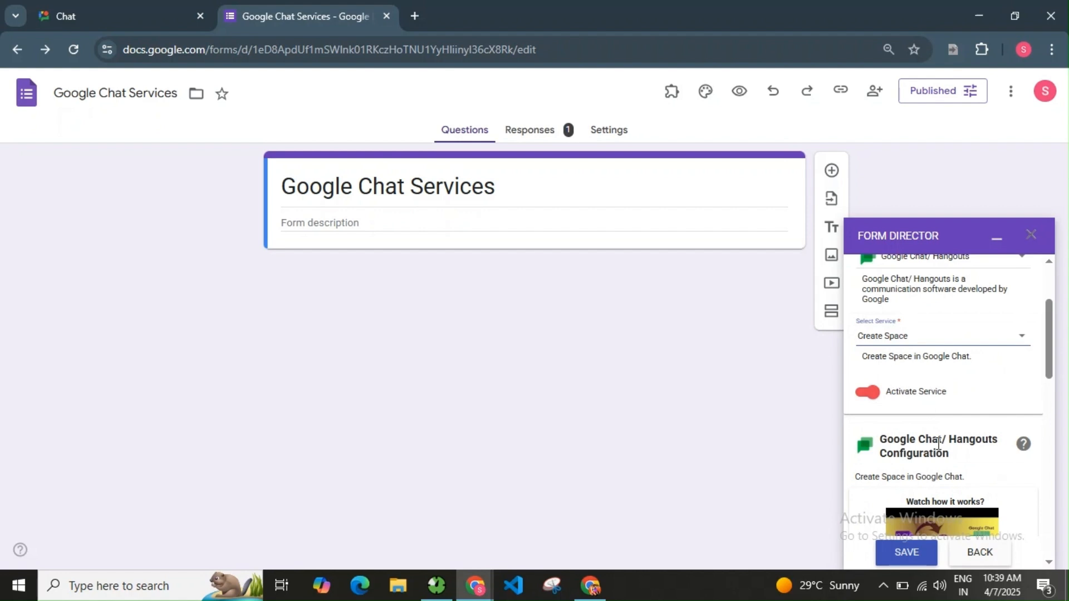
scroll(935, 429, "down", 5)
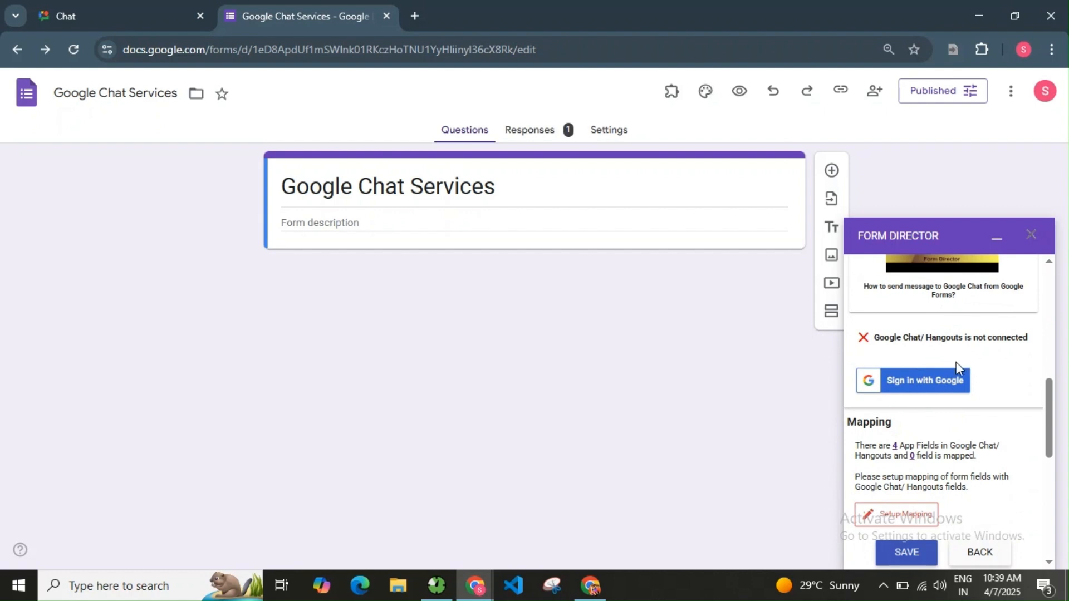
Connect Google Chat by signing in with Google, then open Setup Mapping showing 4 unmapped fields.
left_click(927, 393)
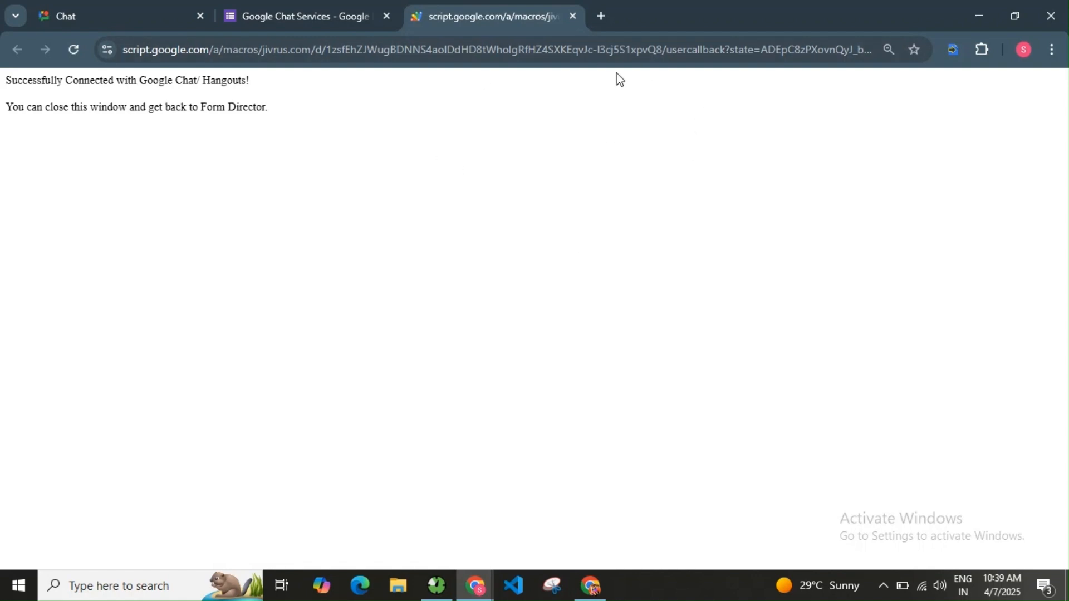
left_click(573, 16)
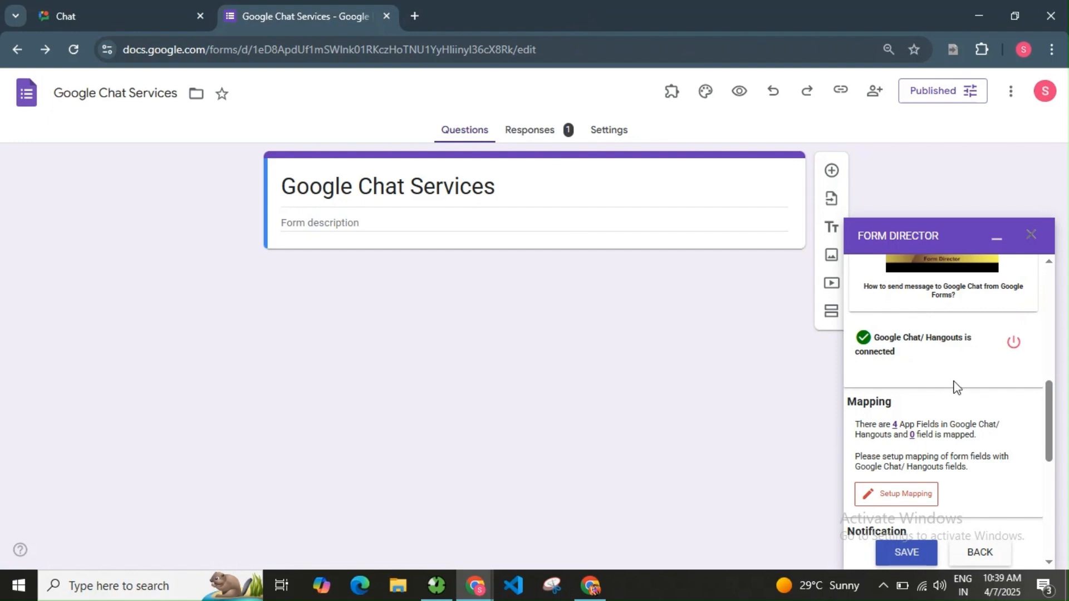
scroll(956, 383, "down", 2)
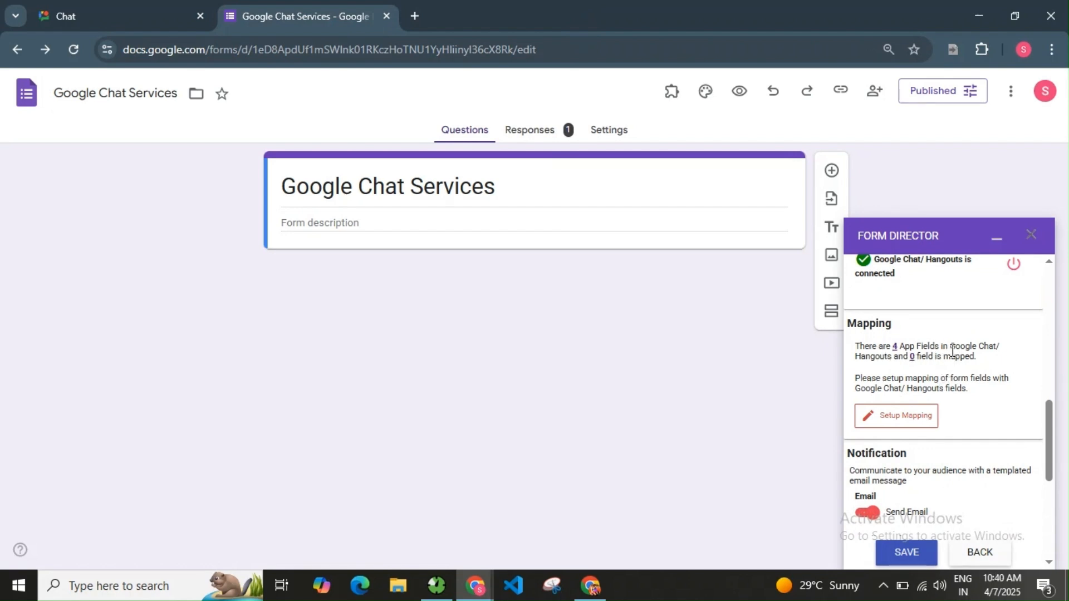
left_click_drag(866, 344, 942, 346)
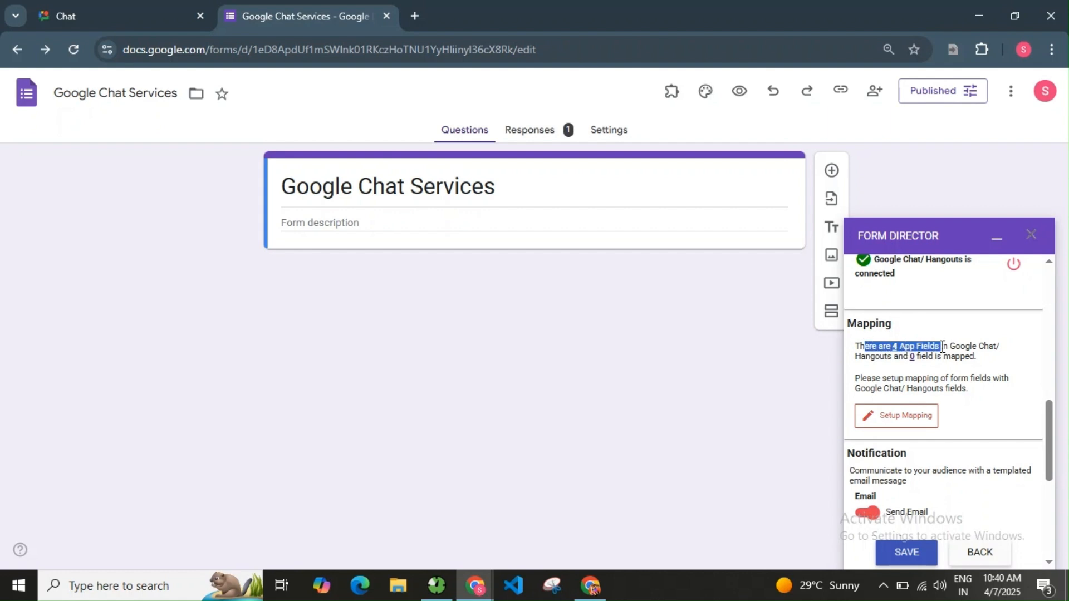
left_click(987, 360)
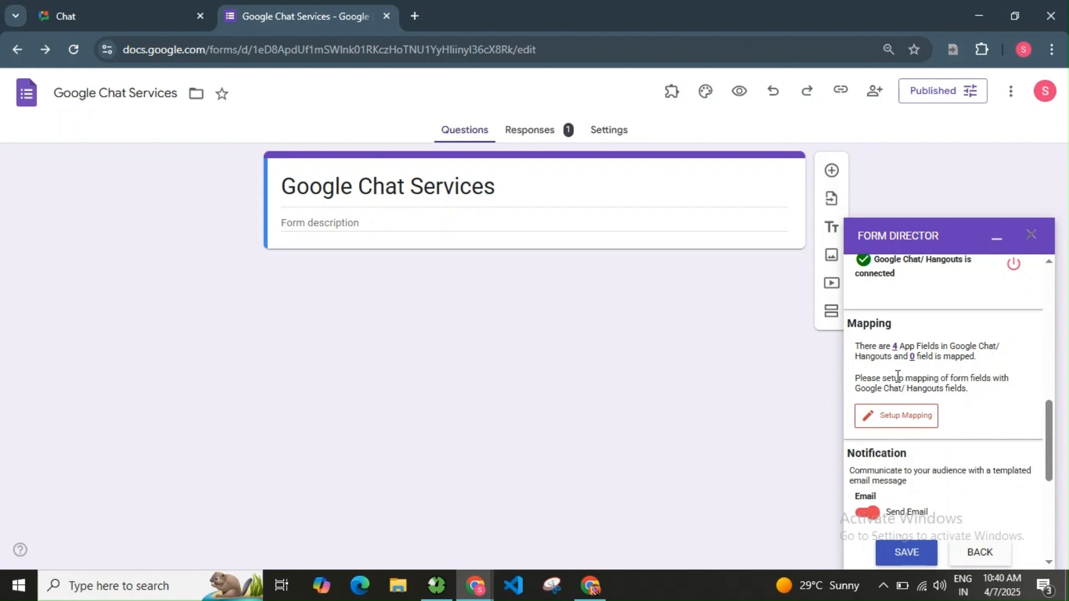
left_click(910, 423)
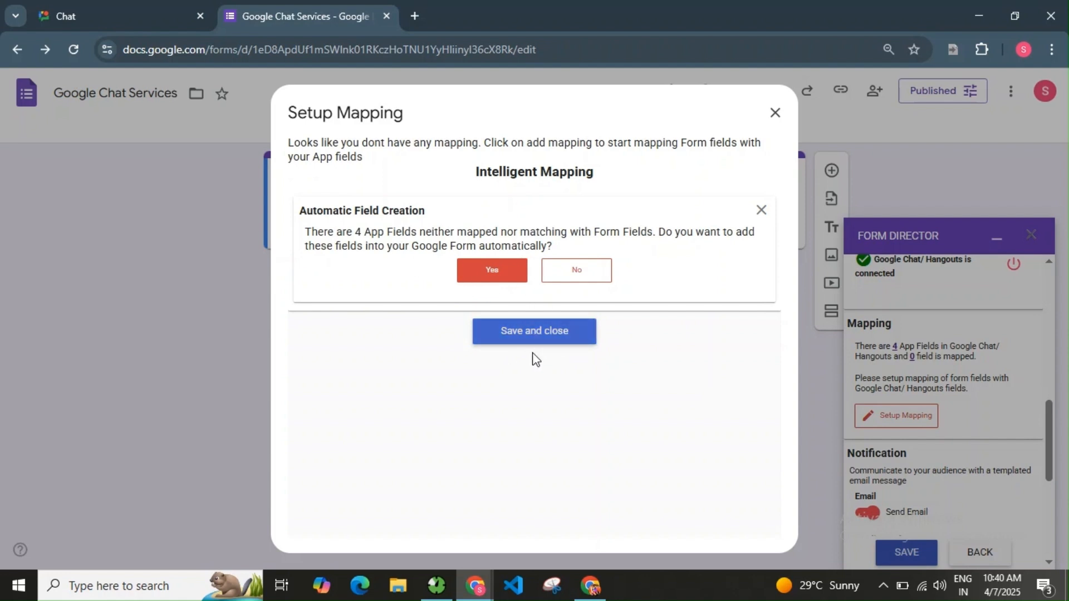
Add Name, Display Name, Space Description and Space Guidelines as mapped form questions and save.
left_click(512, 277)
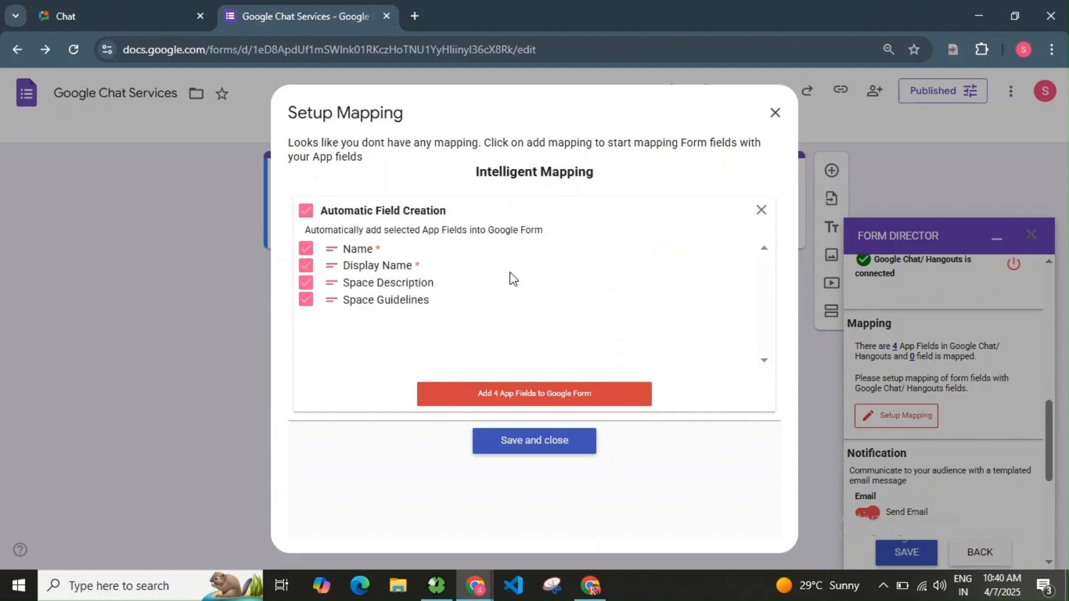
left_click(501, 400)
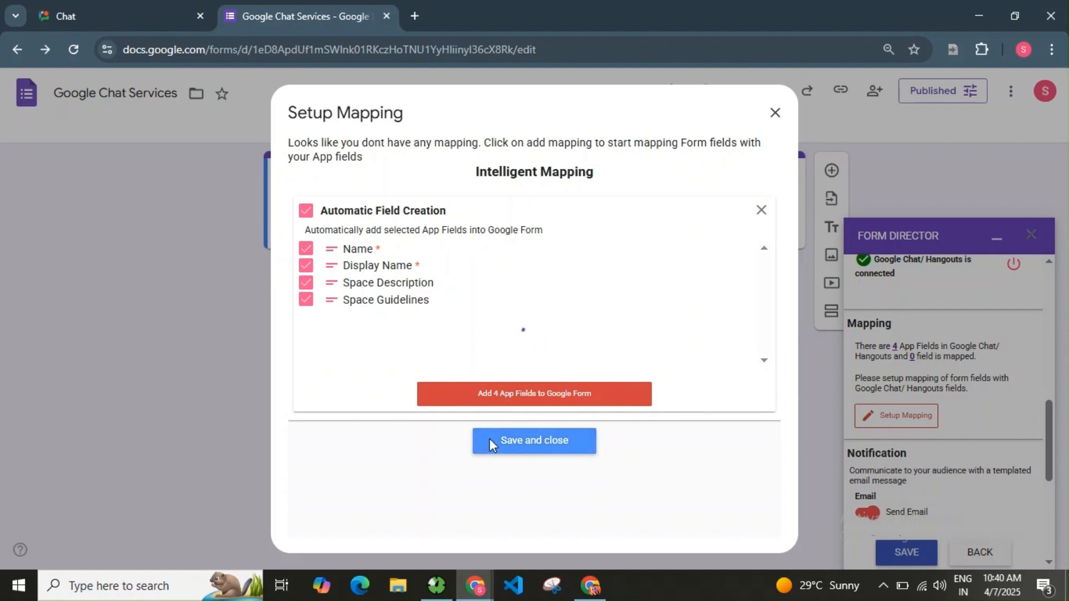
left_click(544, 327)
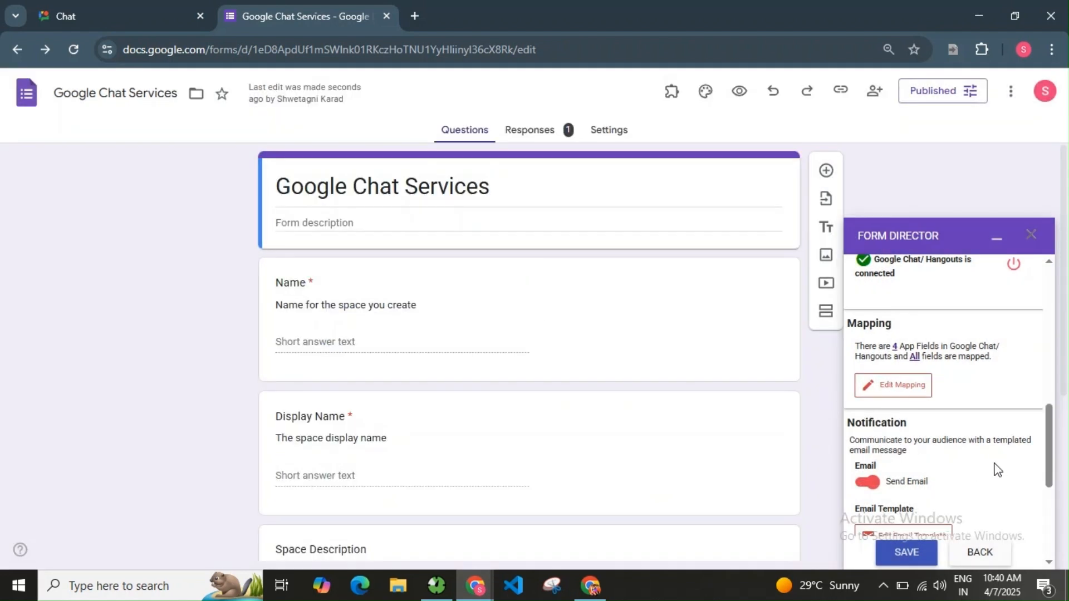
scroll(997, 469, "down", 3)
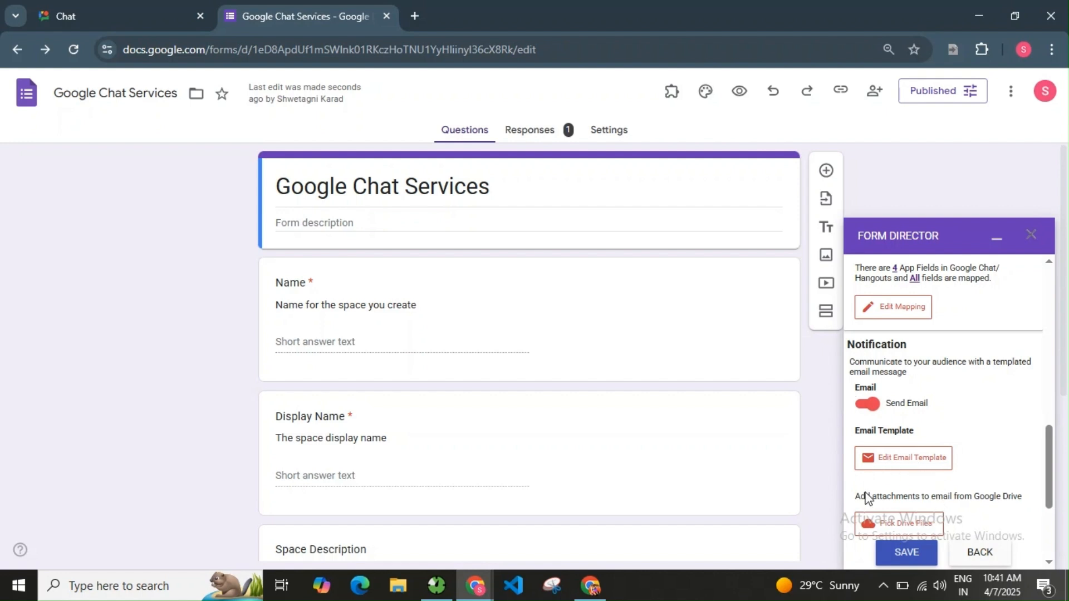
In the notification email template, replace the recipient with your own email address.
left_click(921, 462)
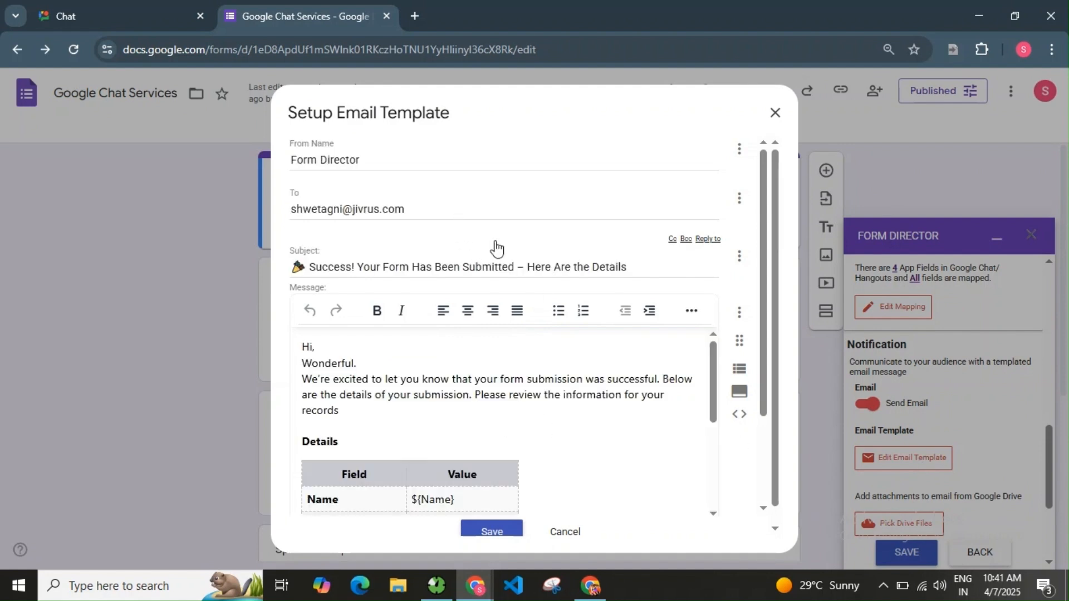
scroll(465, 338, "down", 5)
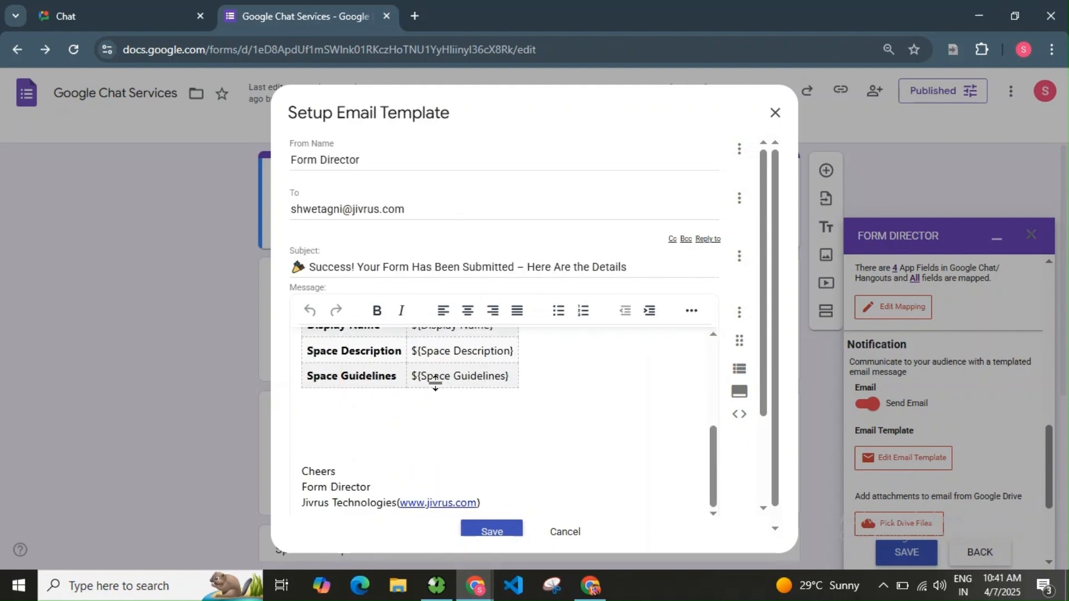
scroll(439, 334, "down", 2)
scroll(460, 403, "up", 6)
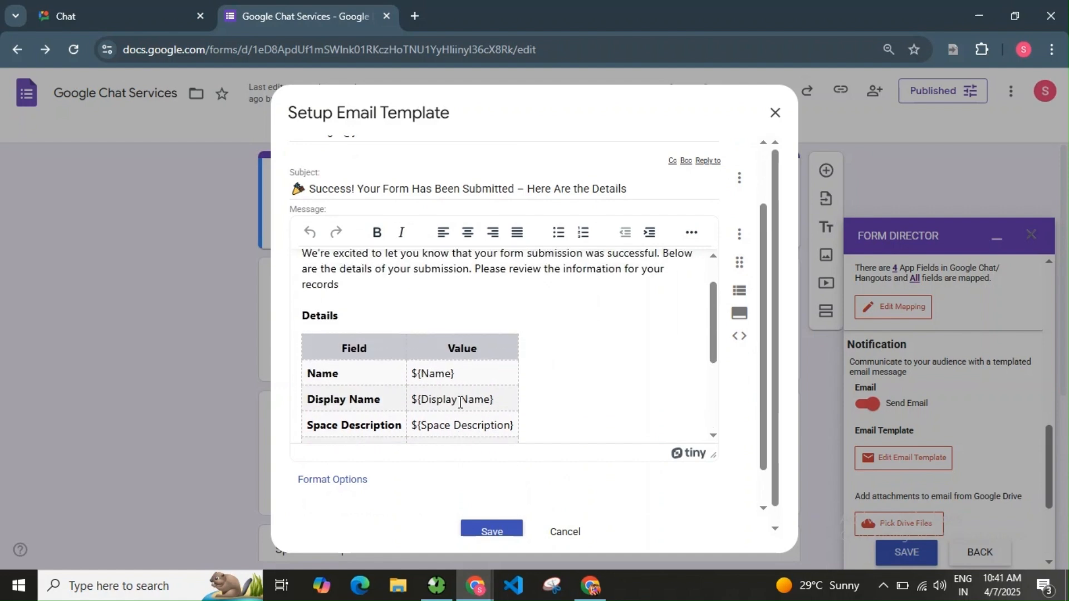
scroll(520, 309, "up", 2)
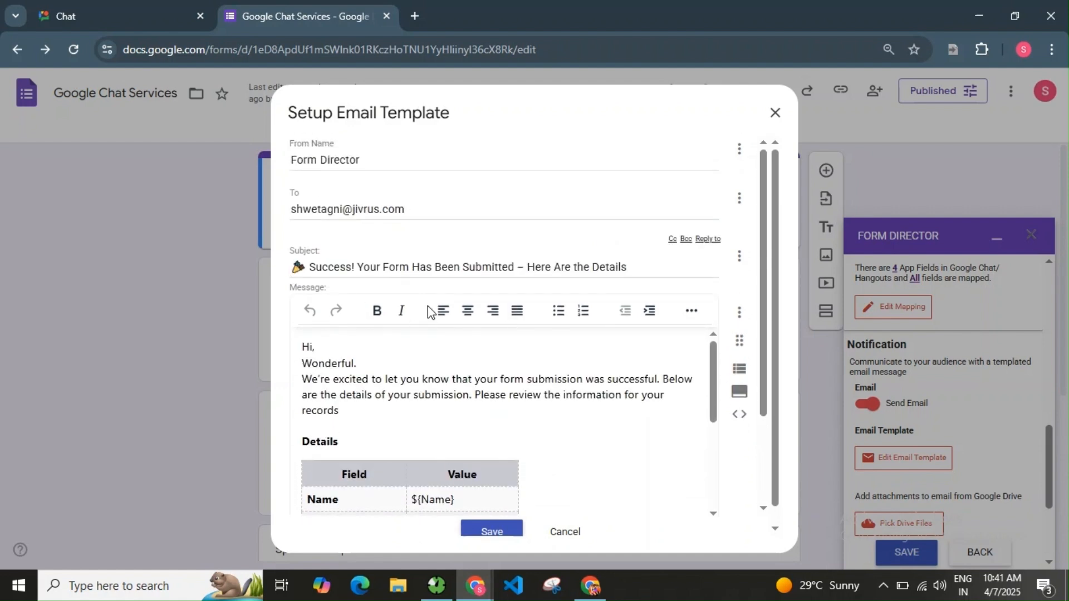
left_click_drag(421, 210, 289, 221)
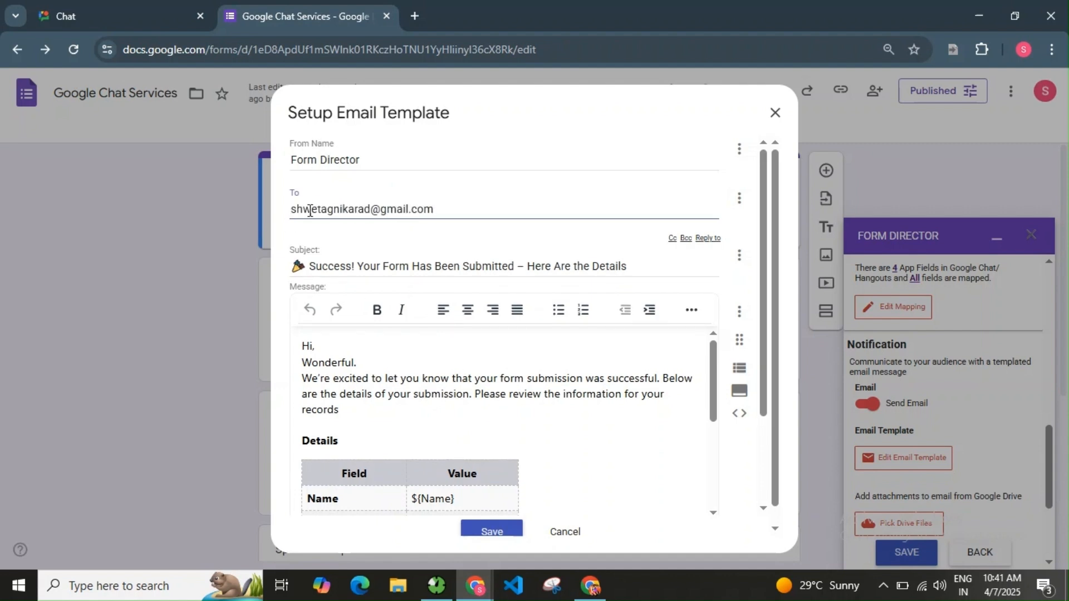
Rewrite the message as 'Team, A new space is created please check the below details.' and save.
scroll(451, 308, "down", 2)
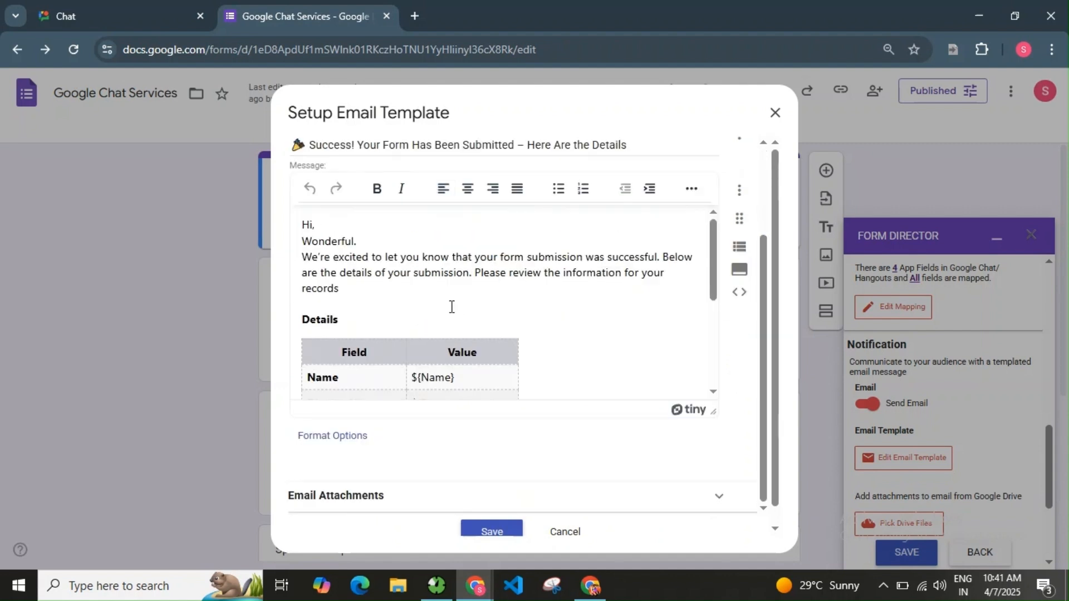
left_click_drag(301, 241, 340, 287)
key("BackSpace")
type("Team")
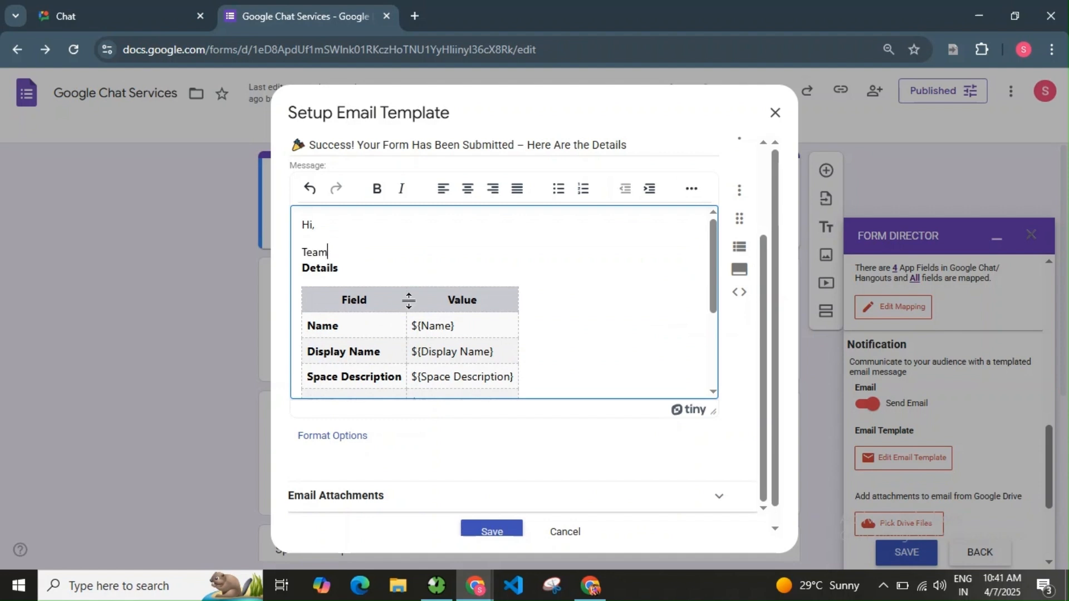
key("BackSpace")
key("BackSpace")
key("BackSpace")
key("BackSpace")
key("BackSpace")
key("BackSpace")
type("Team,")
key("Return")
key("Return")
type("A new space is created please check the below details.")
key("shift+Home")
key("ctrl+b")
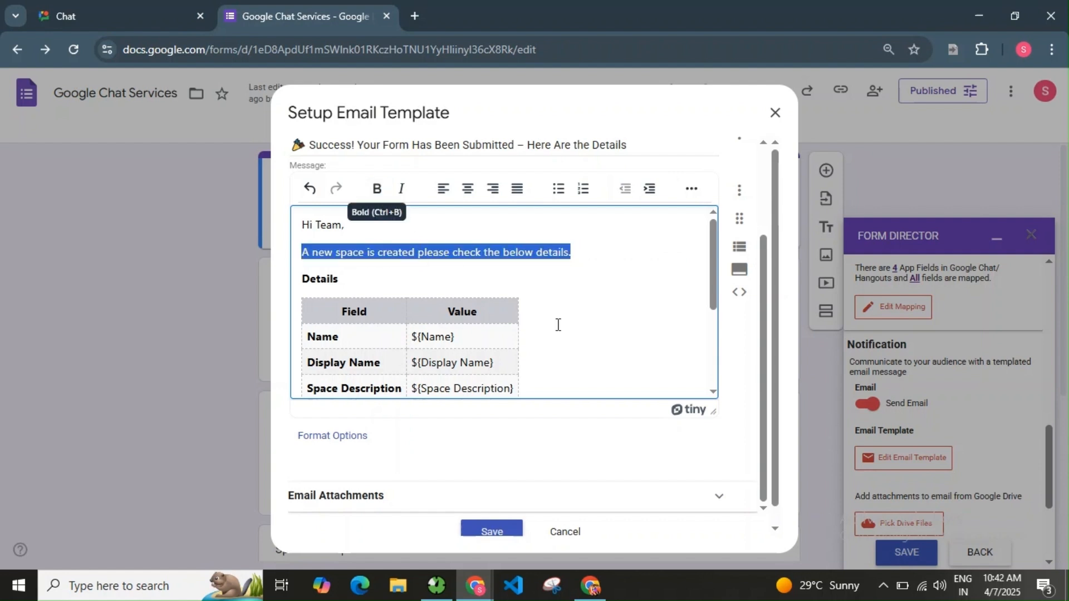
left_click(520, 532)
scroll(926, 410, "down", 3)
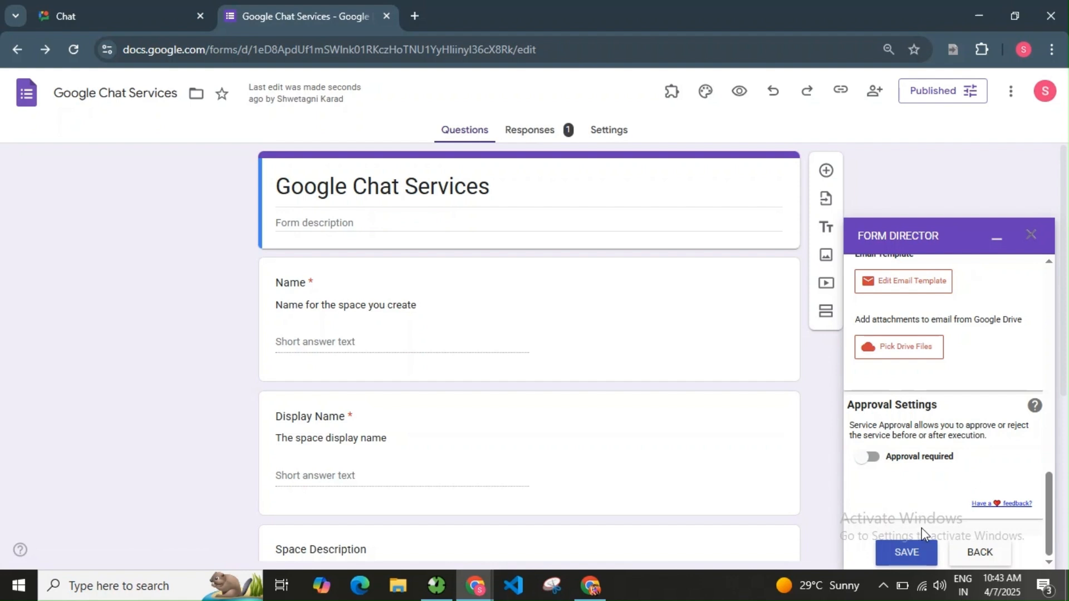
mouse_move(898, 479)
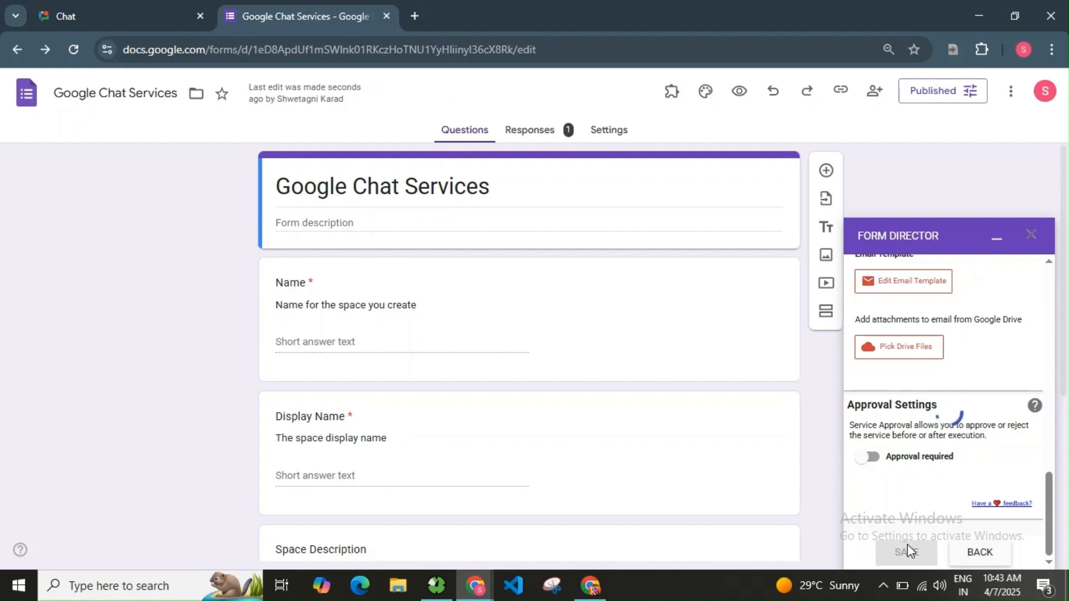
In the live form, enter Name 'Space for Students' and Display Name 'Student Workspace'.
left_click(739, 92)
left_click(418, 262)
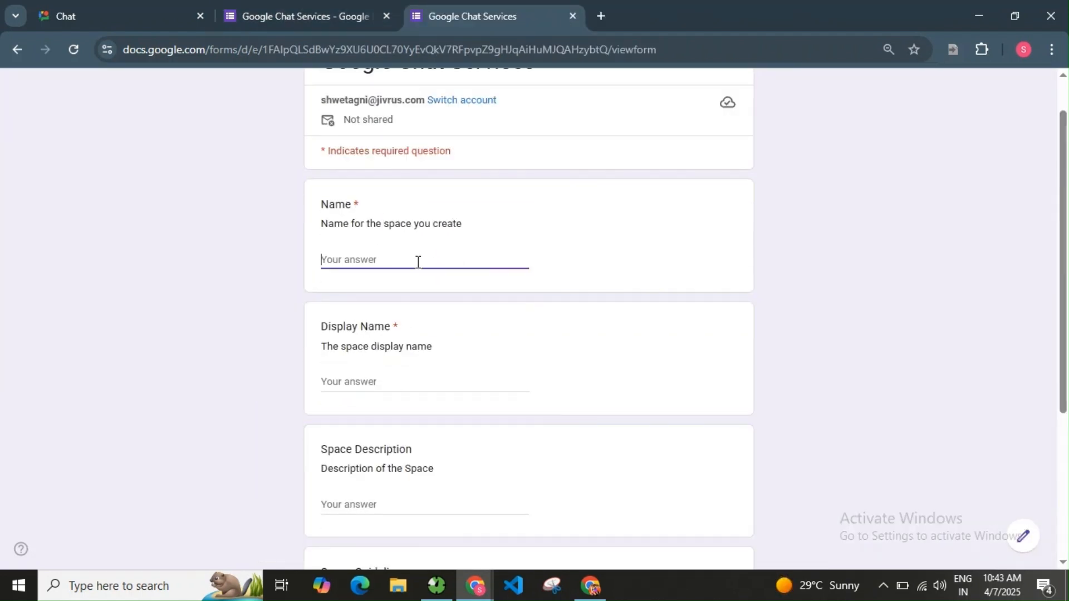
type("Space for Students")
left_click(379, 381)
type("Student Workspace")
Add description 'Share study materials.' and guidelines 'Only for study related', submit, then refresh Google Chat.
scroll(437, 434, "down", 1)
left_click(438, 432)
type("Share")
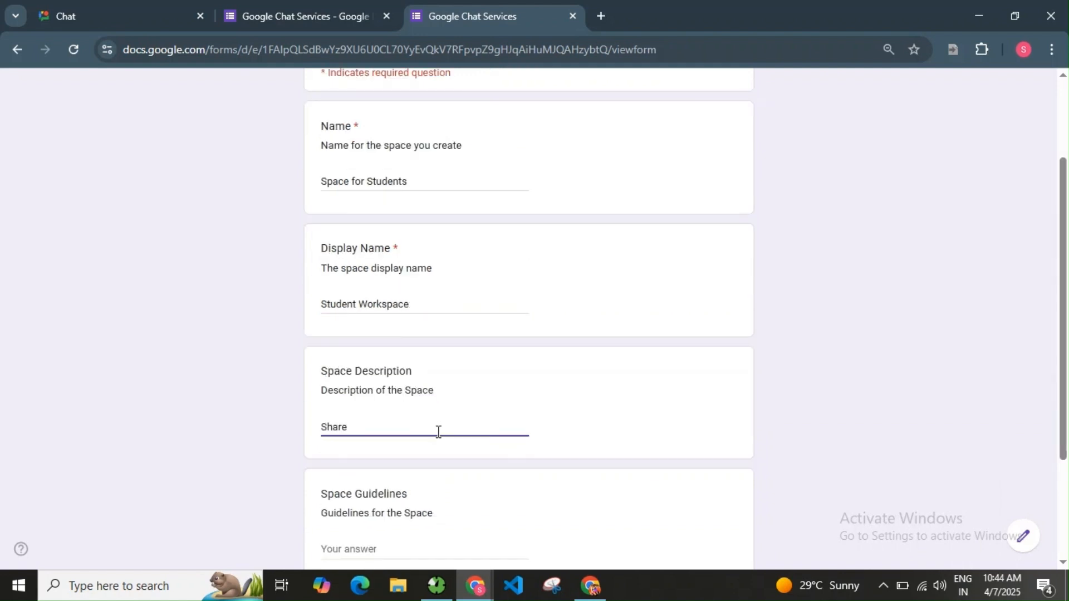
type(" study materials.")
scroll(434, 412, "down", 2)
left_click(432, 392)
type("Only")
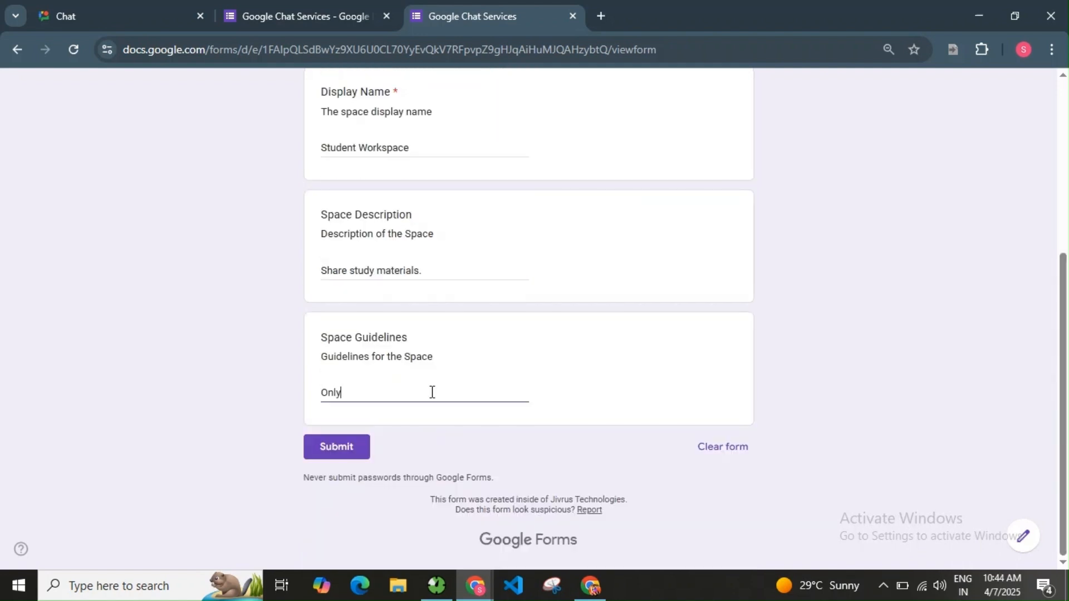
type(" for study related")
left_click(337, 450)
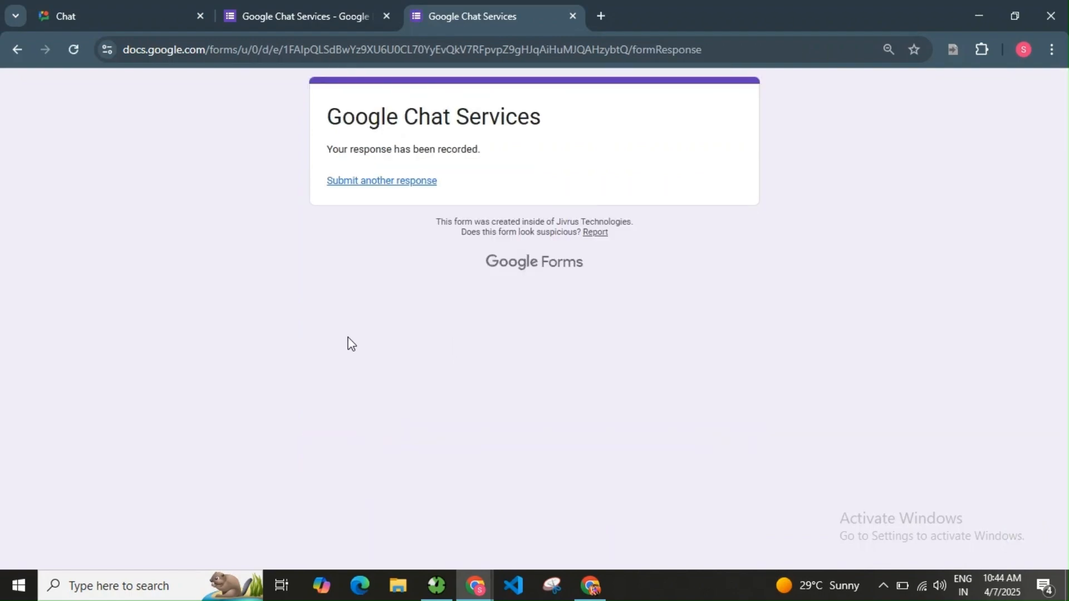
left_click(123, 18)
left_click(71, 50)
Open the Student Workspace space in Chat, then check the notification email in Gmail.
scroll(89, 435, "down", 3)
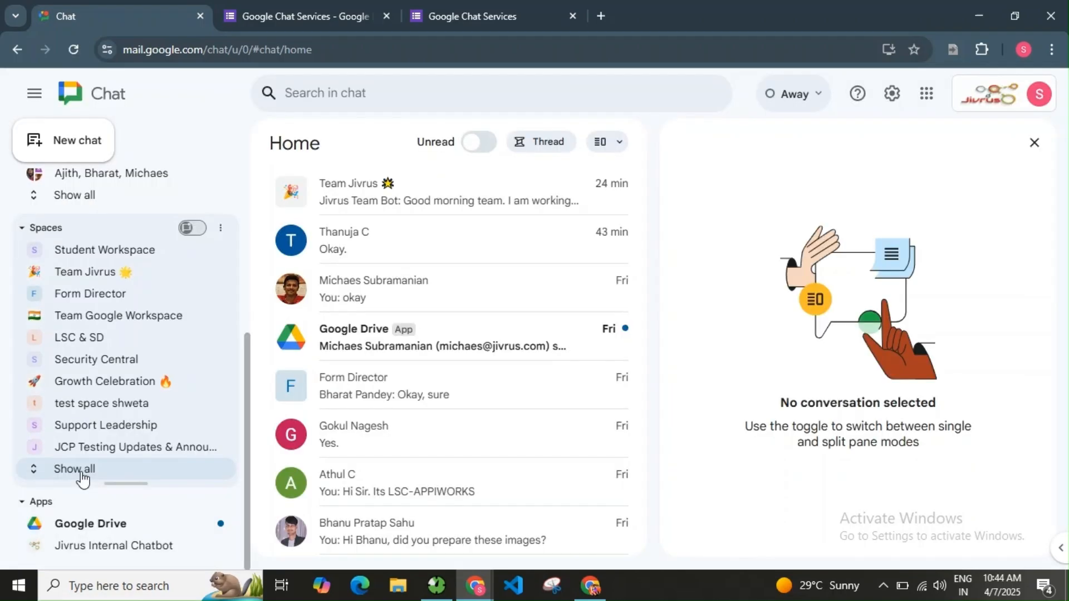
left_click(81, 472)
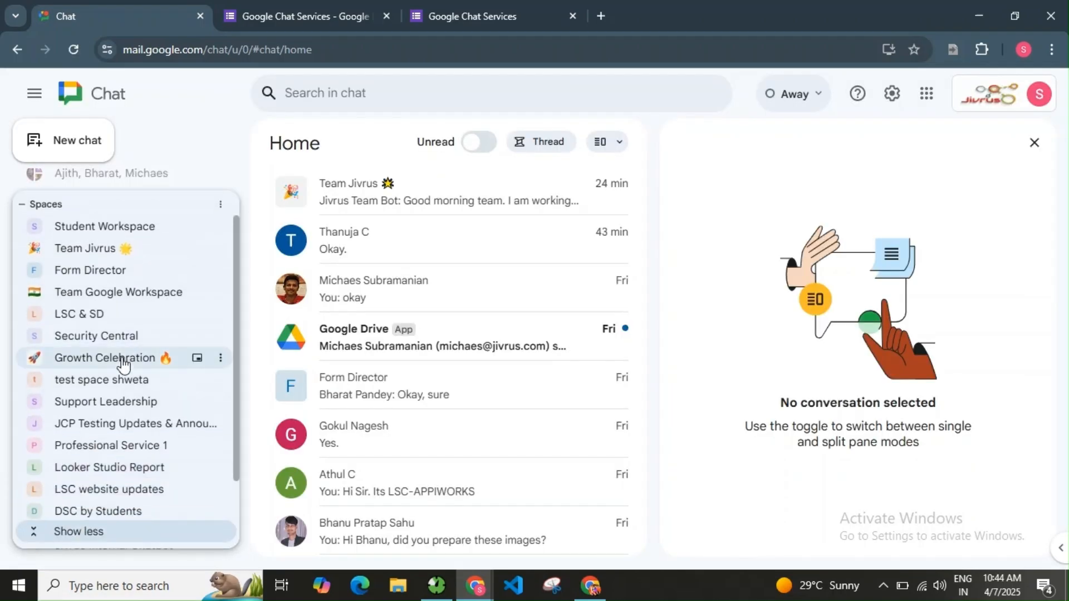
left_click(155, 229)
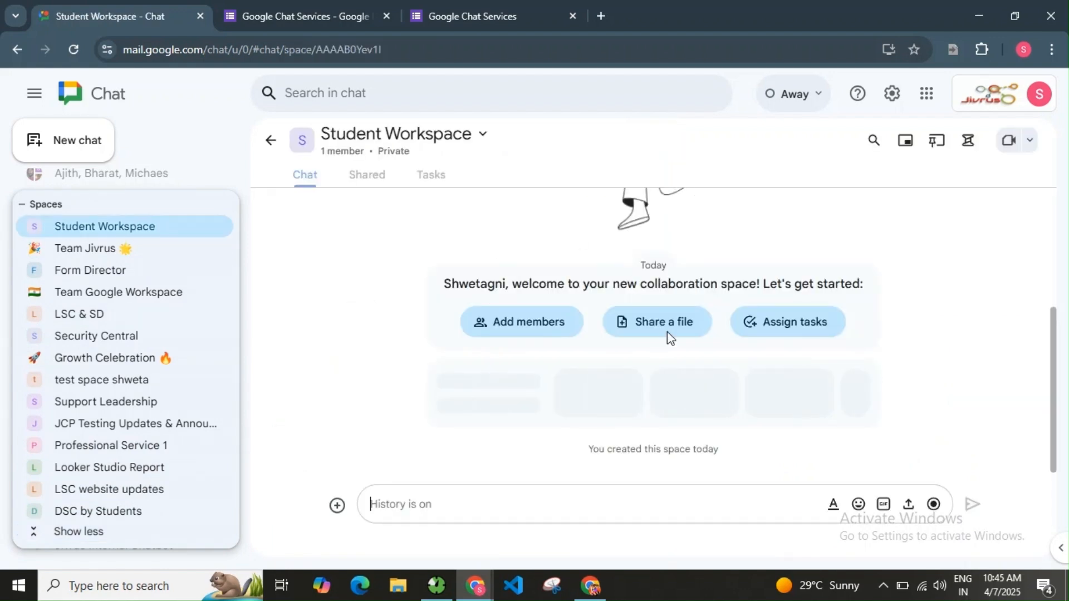
left_click(591, 586)
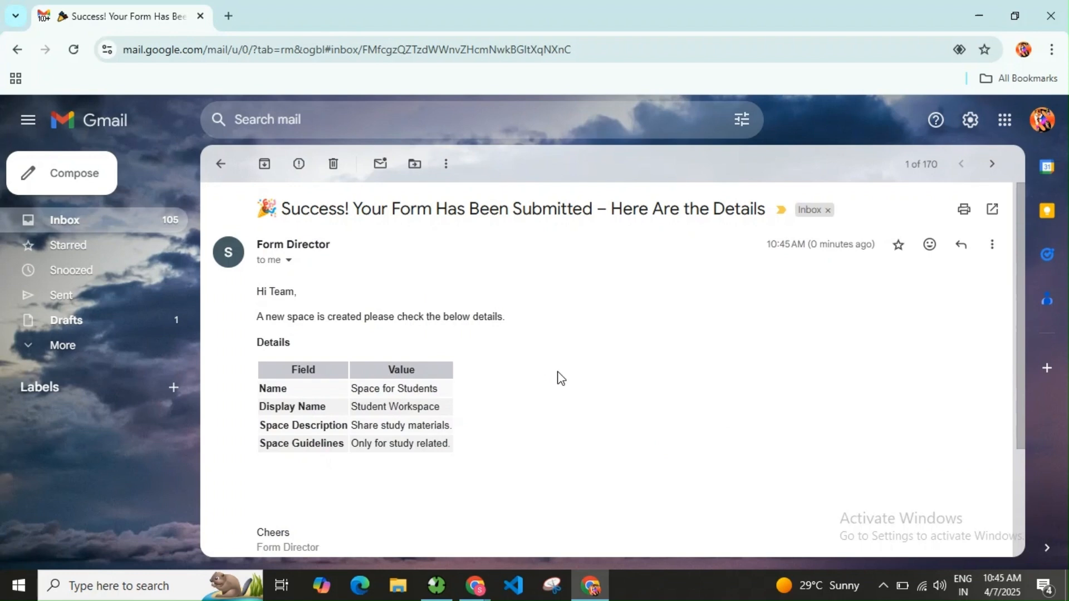
scroll(488, 449, "down", 3)
scroll(506, 432, "up", 3)
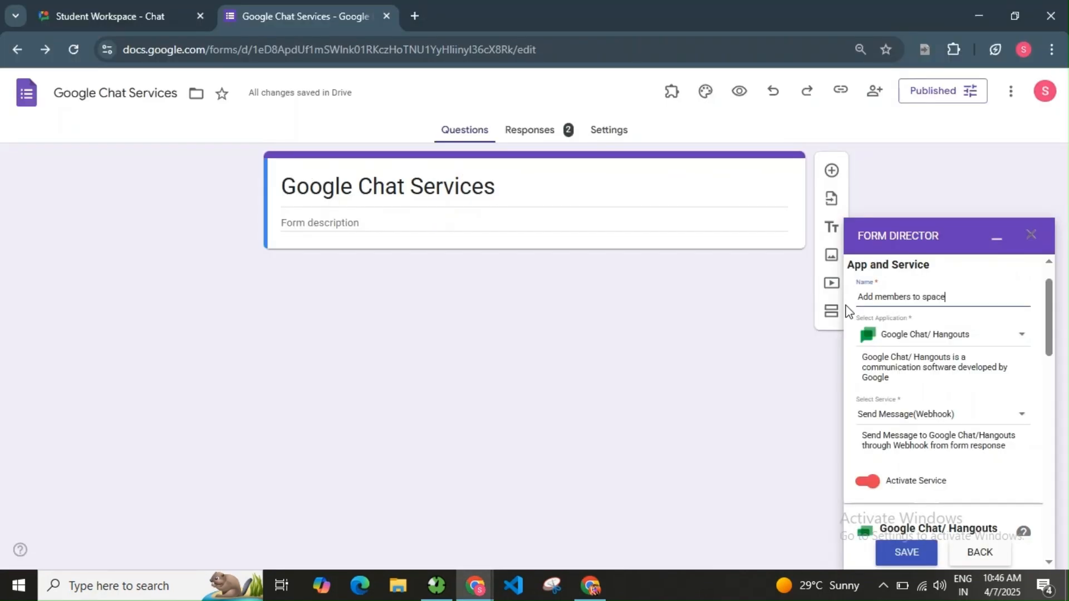
Set the service to Add Member to Google Chat Space and connect Google Chat.
scroll(1030, 356, "down", 2)
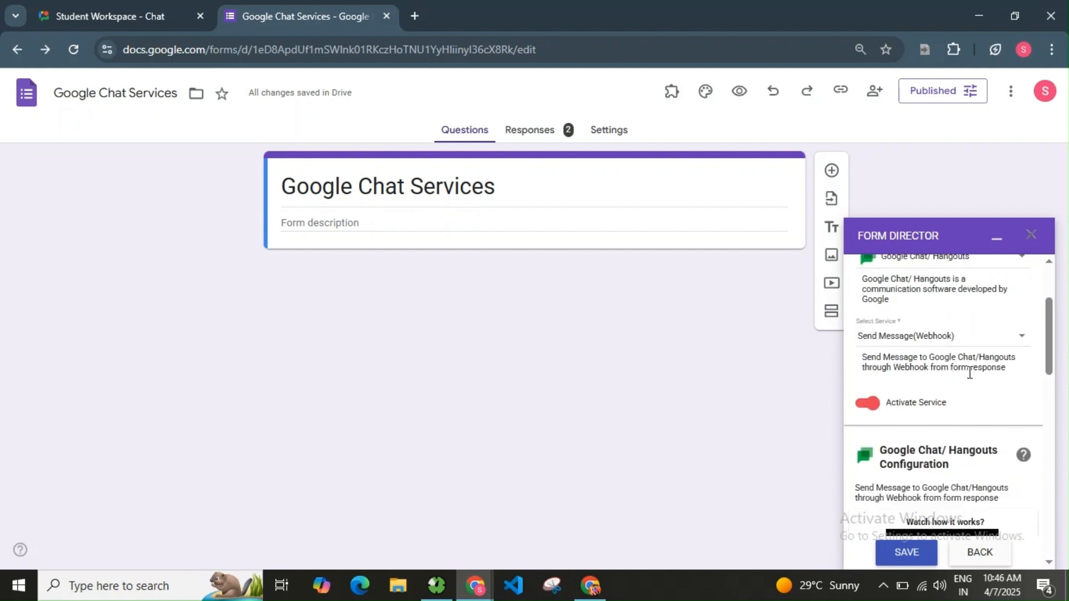
scroll(996, 436, "up", 3)
scroll(1011, 331, "down", 2)
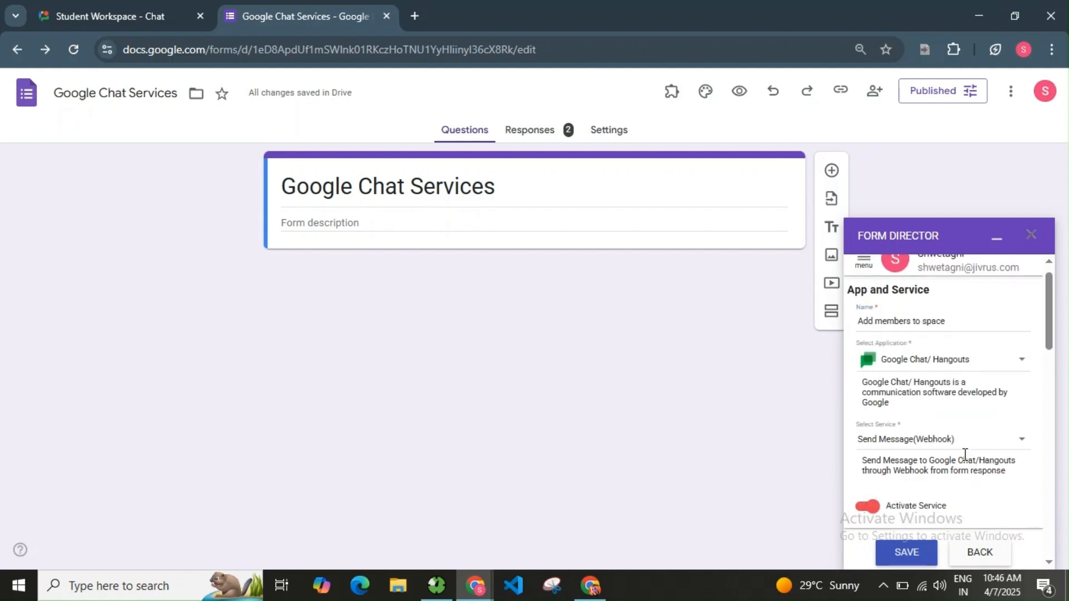
left_click(942, 384)
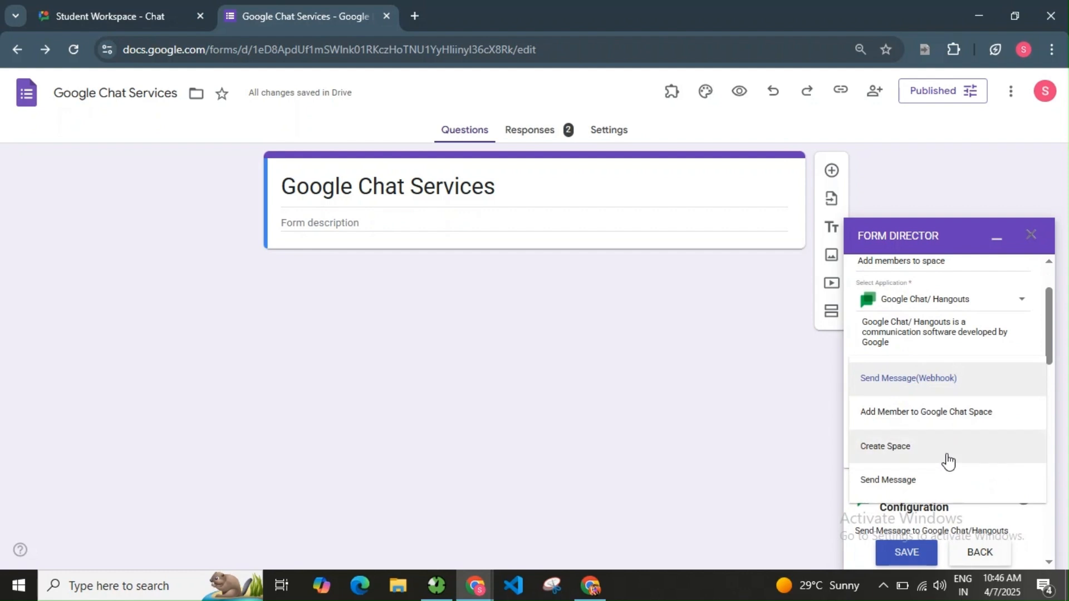
left_click(966, 415)
scroll(965, 431, "down", 4)
scroll(964, 433, "down", 3)
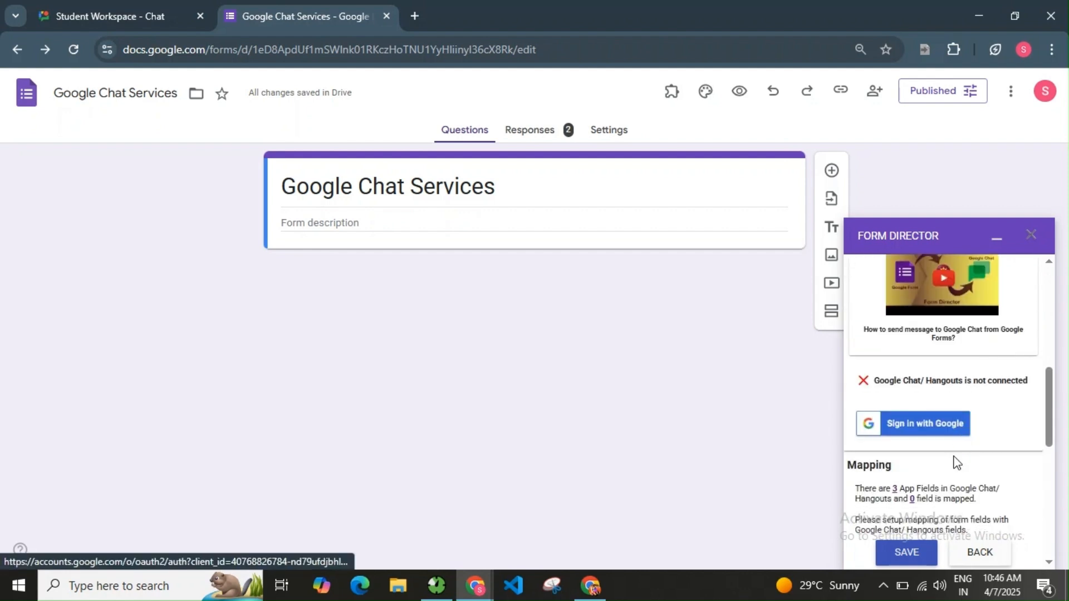
left_click(953, 434)
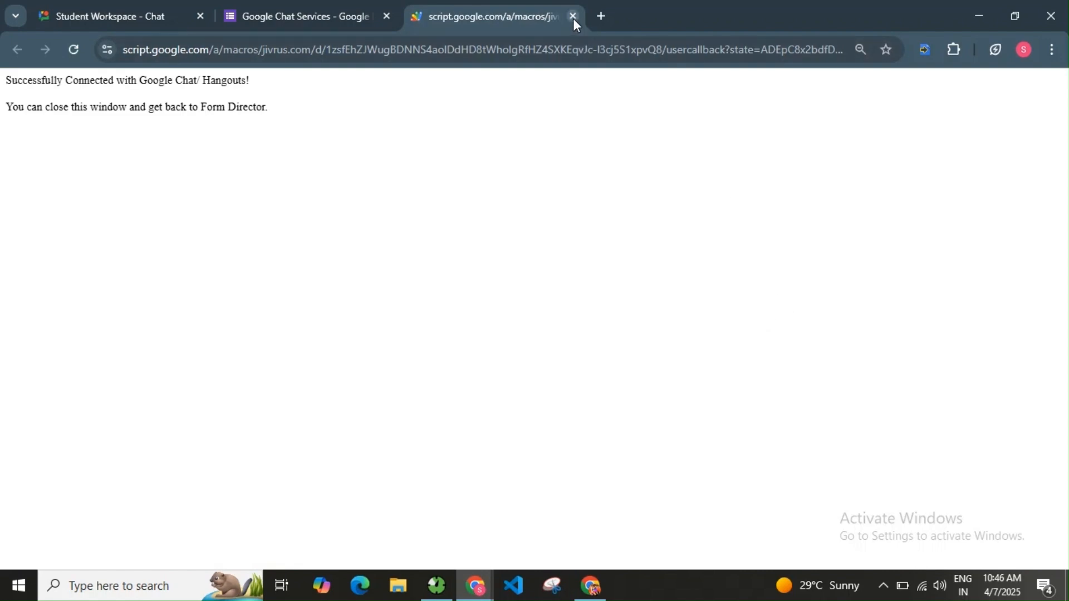
left_click(573, 19)
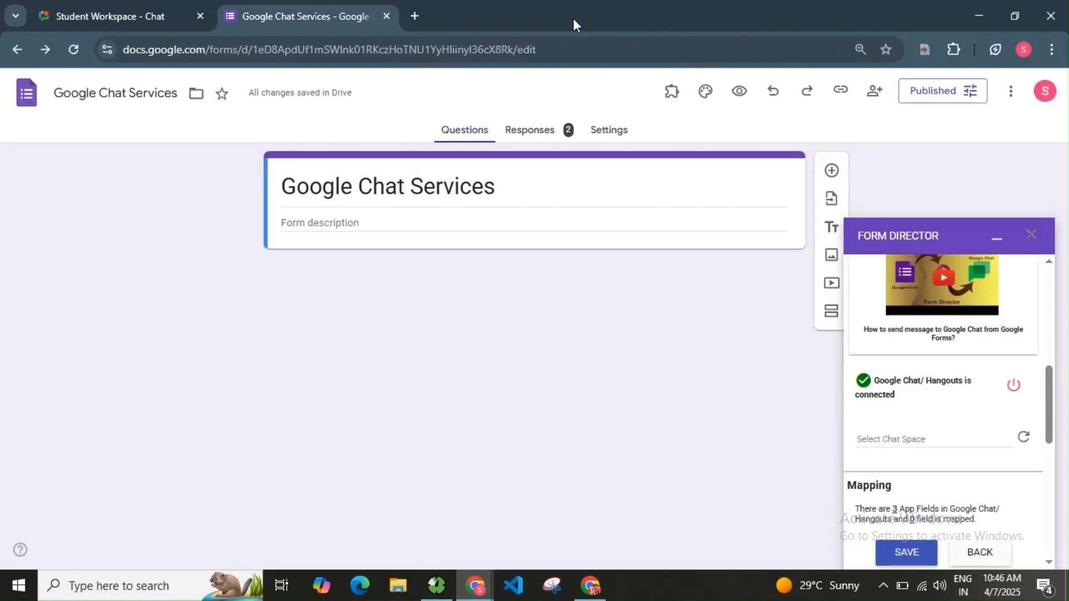
Refresh the spaces list, target Student Workspace, and open Setup Mapping.
scroll(917, 362, "down", 1)
left_click(918, 362)
left_click(1011, 427)
left_click(1026, 363)
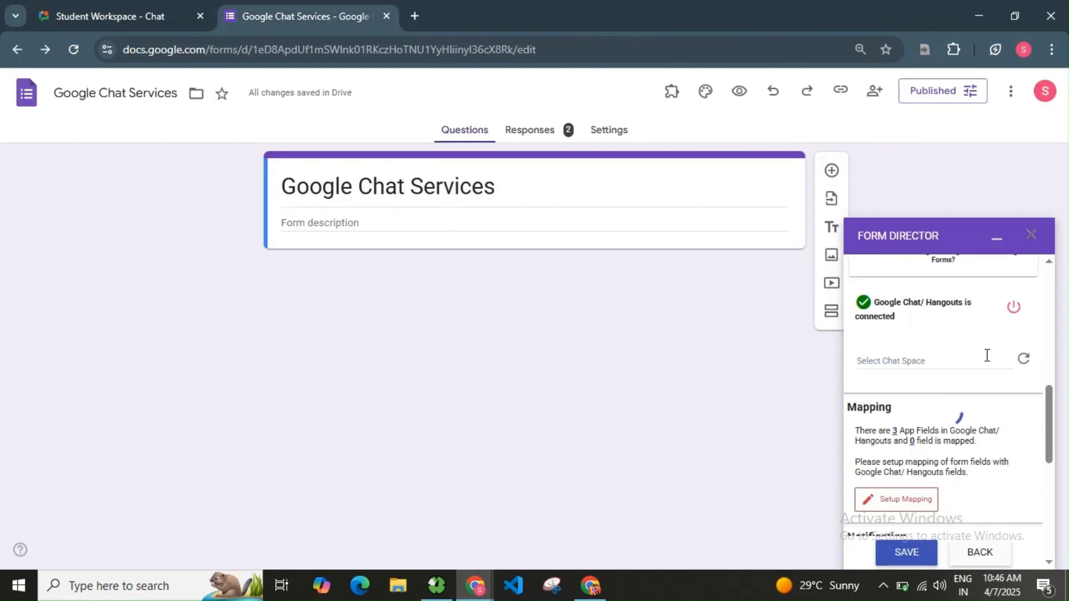
scroll(947, 464, "down", 6)
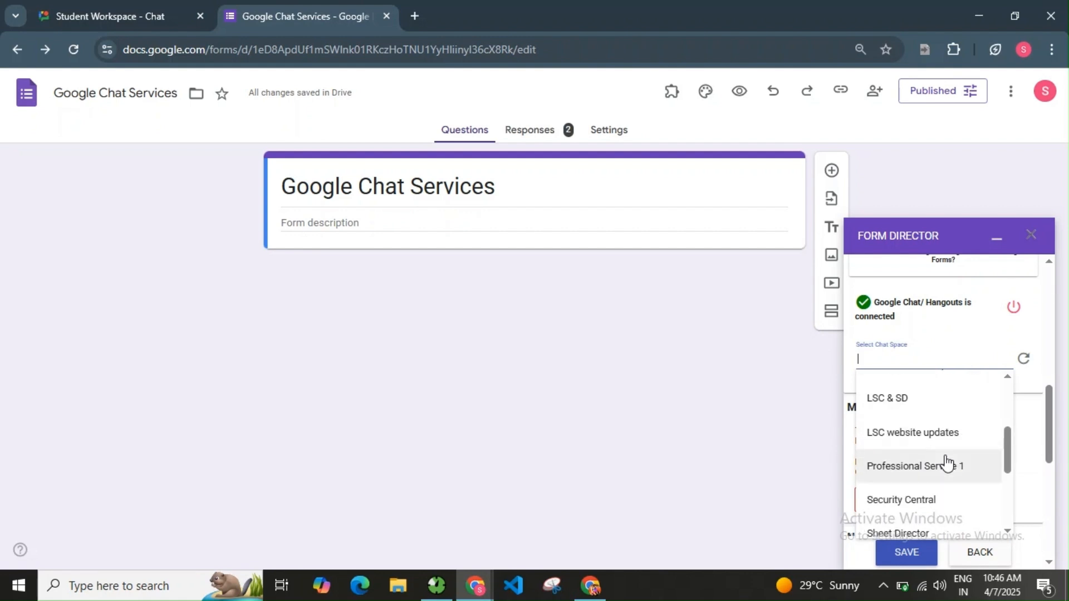
left_click(941, 490)
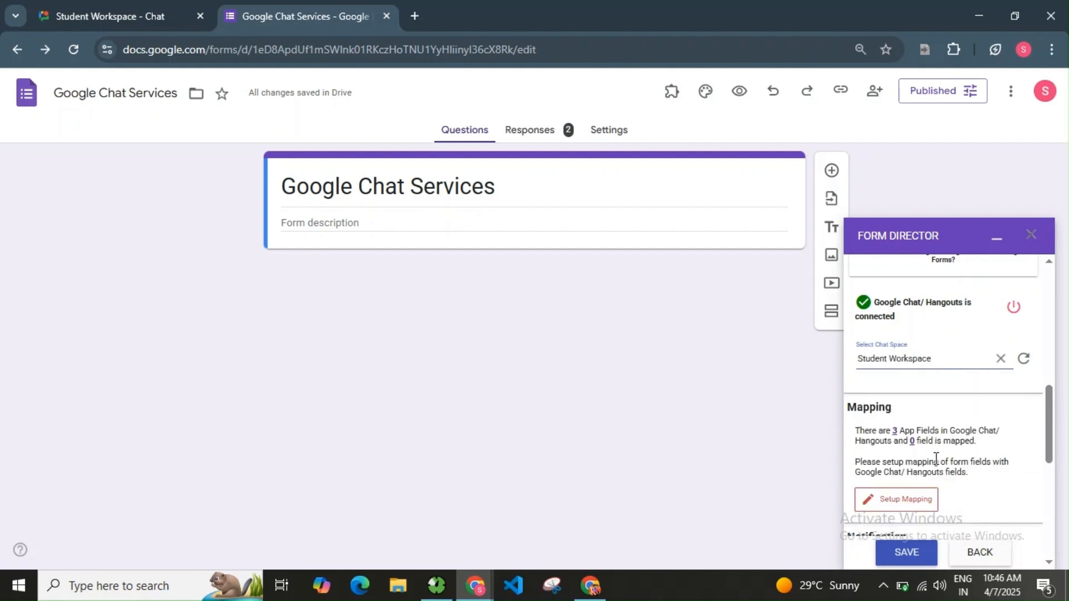
scroll(935, 458, "down", 1)
left_click(899, 435)
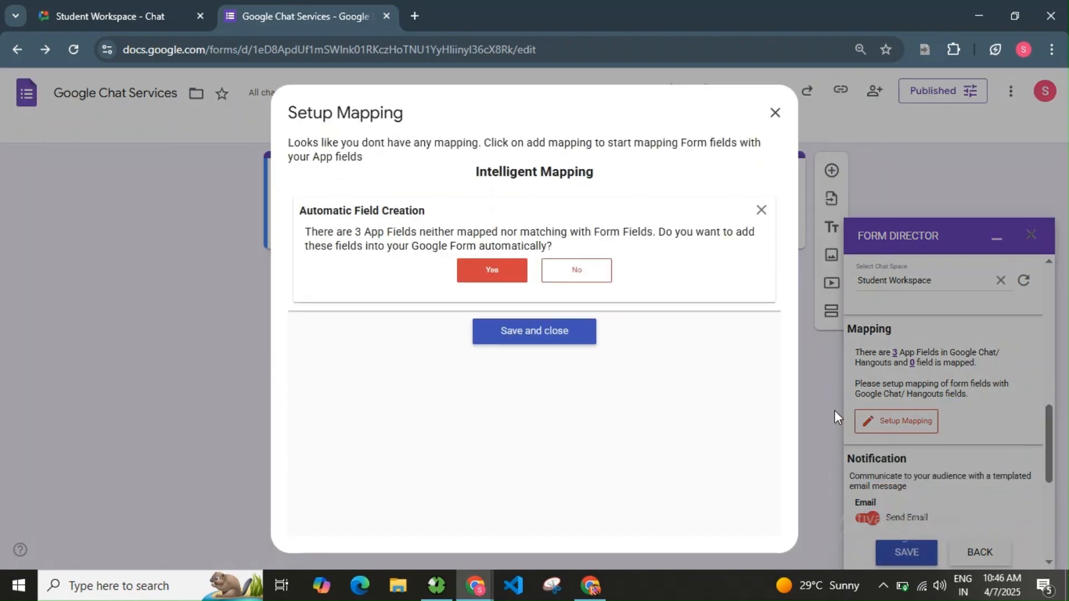
Decline auto-creation, map the Email app field to a new Email form question, and save.
left_click(573, 268)
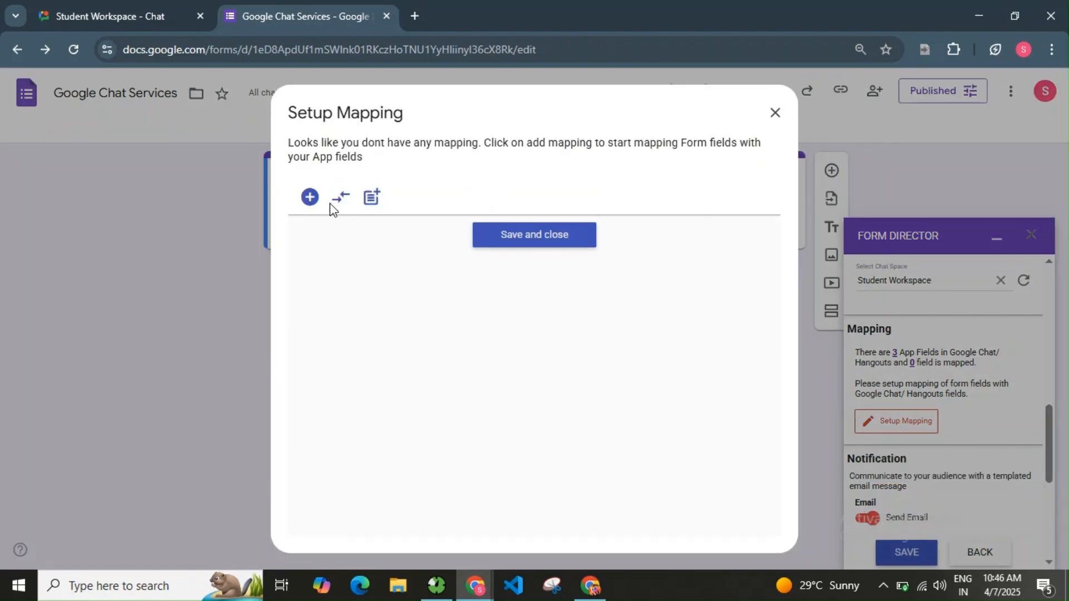
left_click(310, 198)
left_click(381, 246)
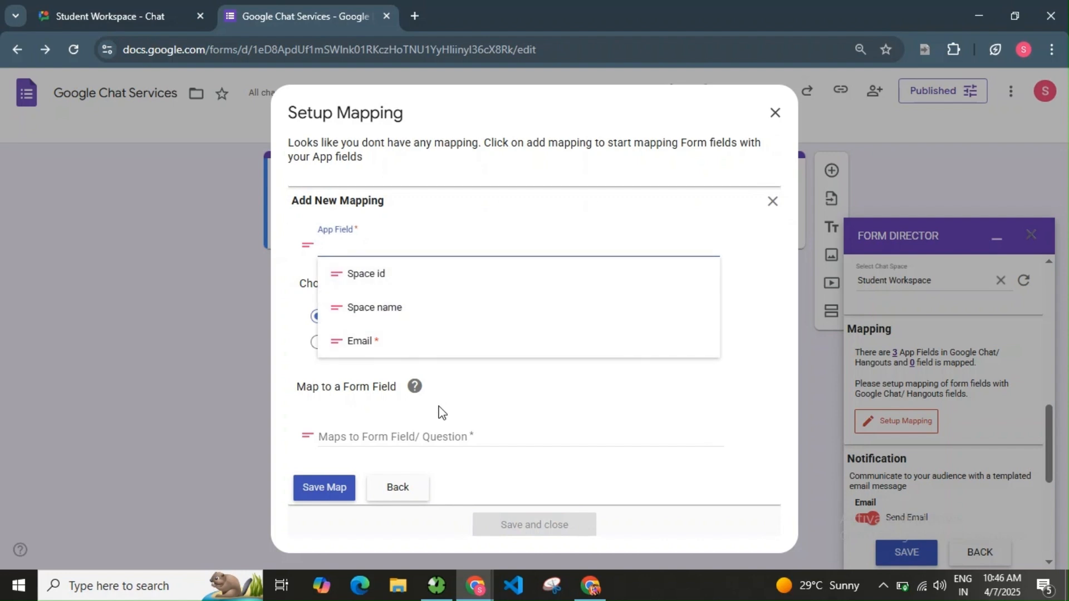
left_click(405, 343)
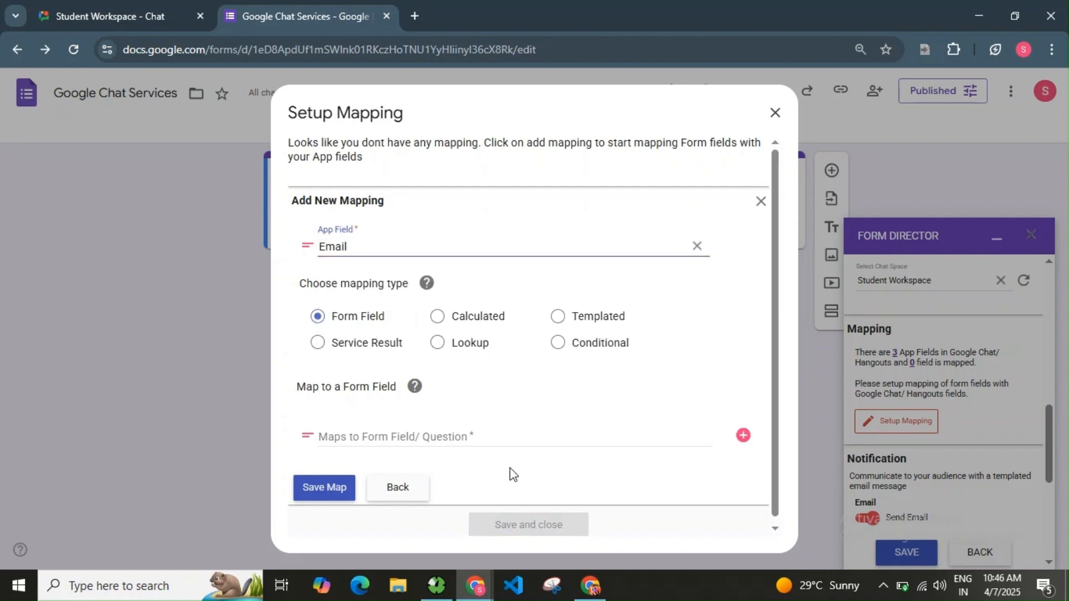
left_click(742, 437)
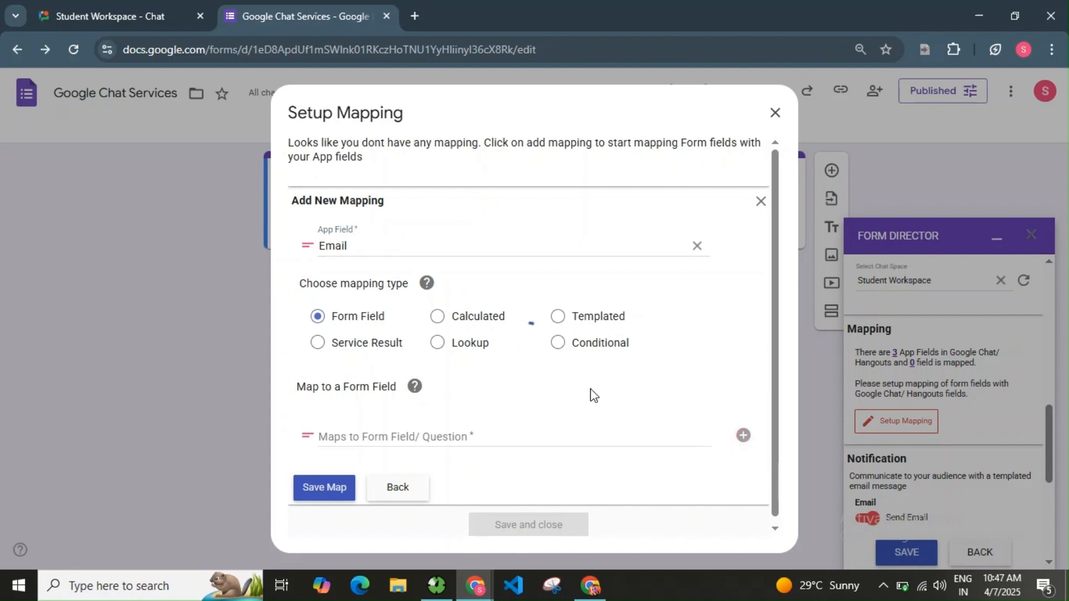
left_click(545, 248)
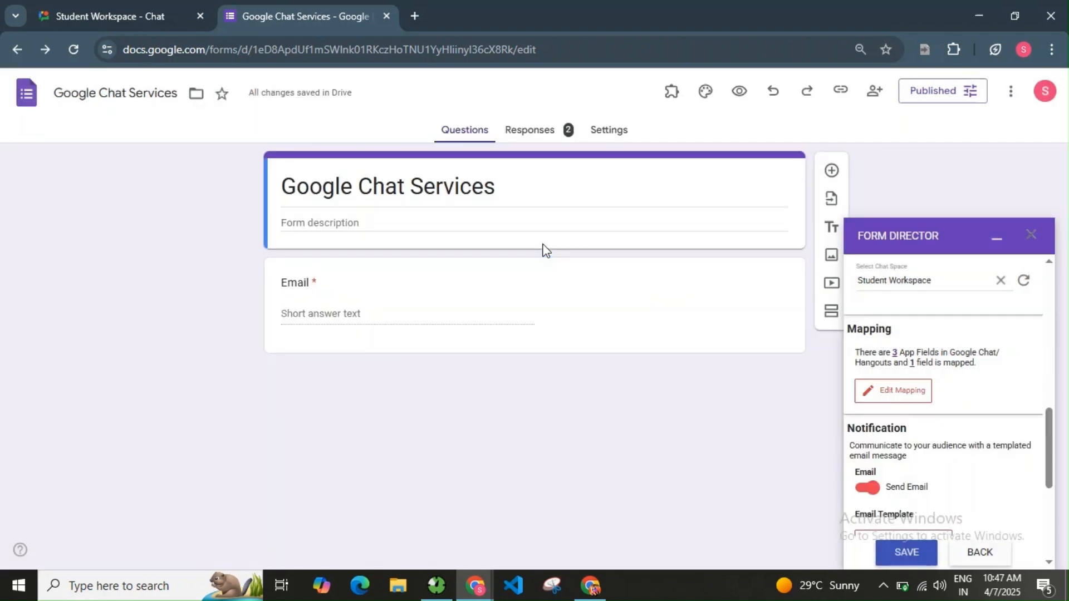
scroll(971, 464, "down", 1)
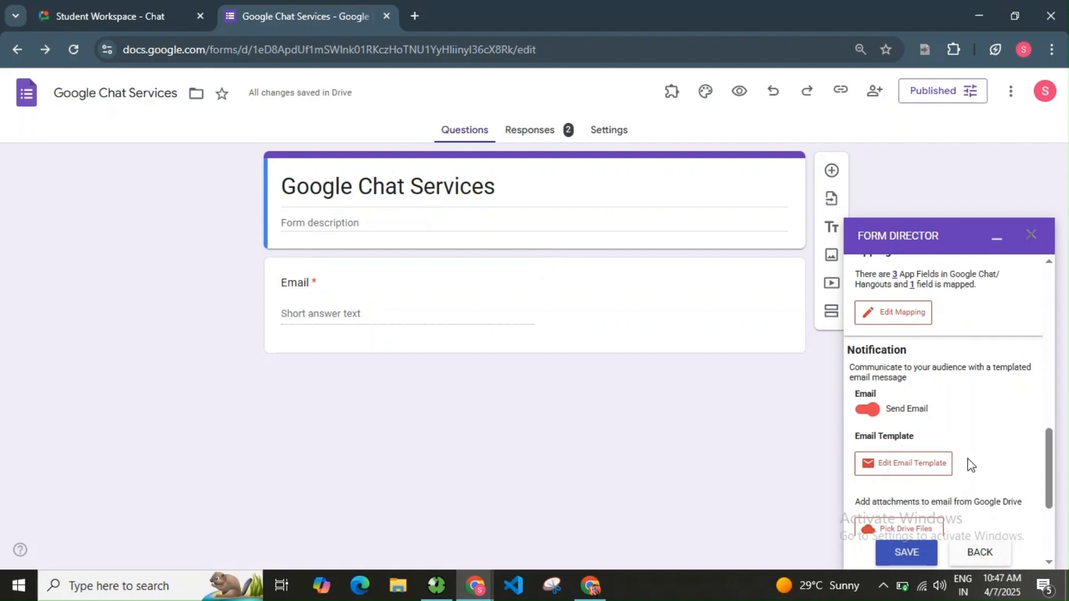
Set the template recipient to your email and the message to 'A new student added to space. Please check Details below.'.
left_click(917, 461)
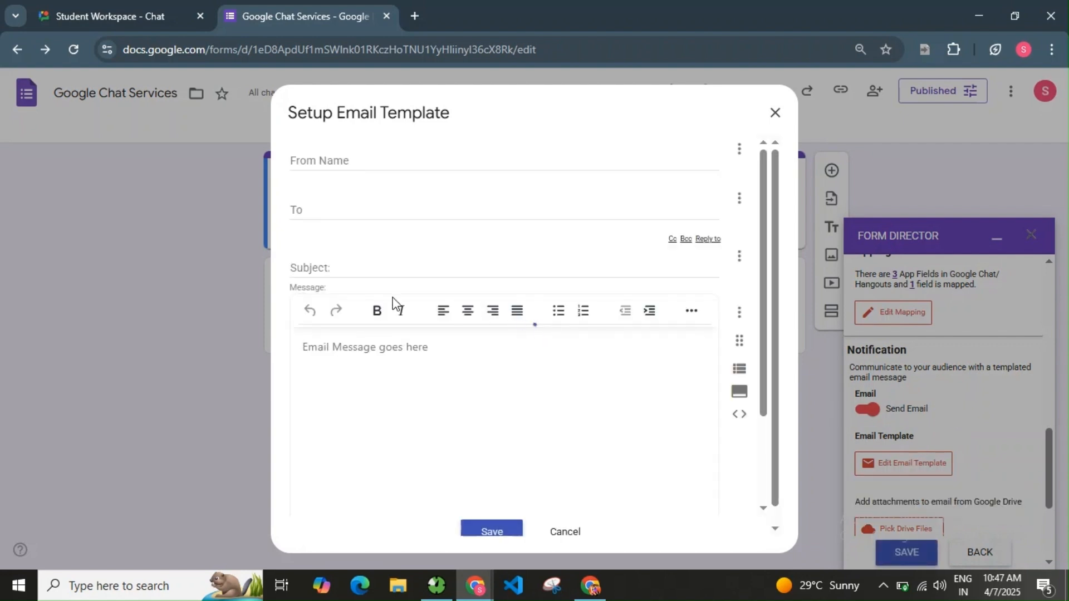
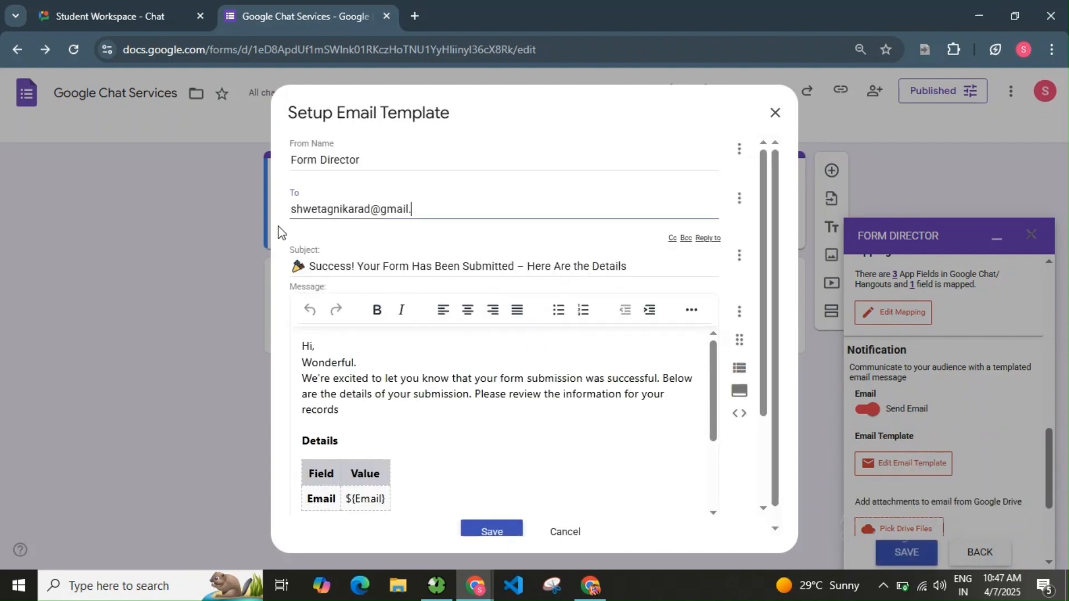
left_click_drag(302, 362, 377, 411)
key("BackSpace")
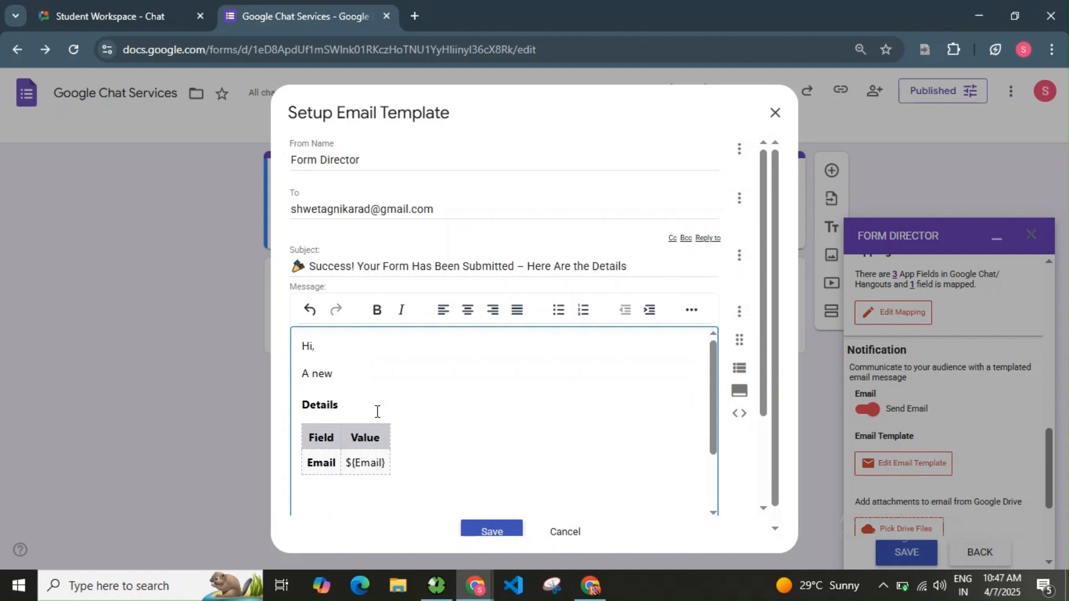
type("A new student added to space. ")
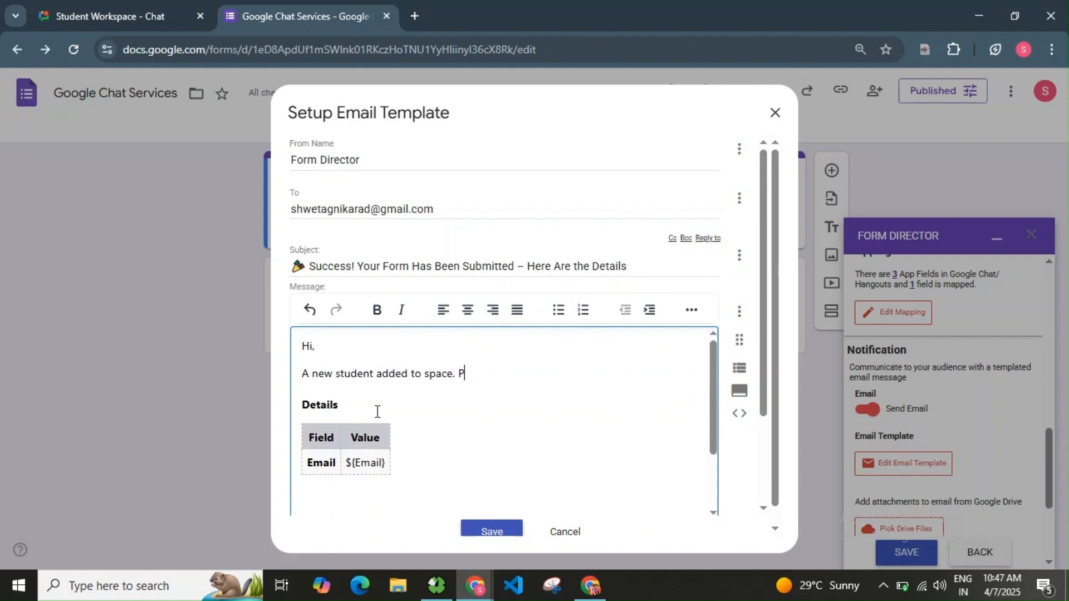
type("Please check Details below.")
Change the subject to 'A new member added to space.', save the template and the service settings.
left_click_drag(309, 266, 649, 270)
type("A new member added to space.")
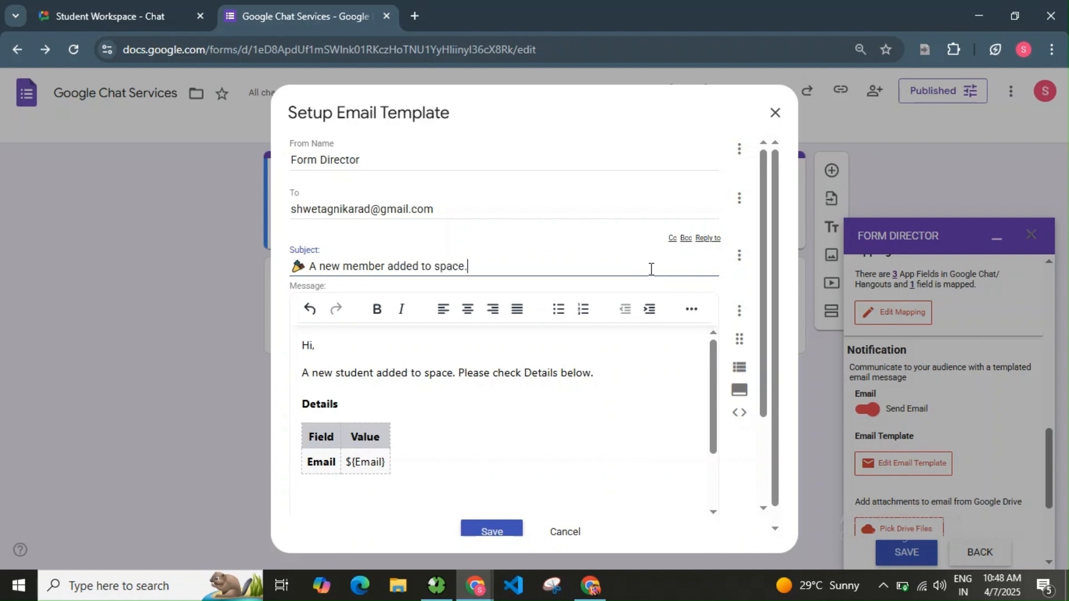
left_click(492, 529)
scroll(918, 473, "down", 2)
left_click(908, 551)
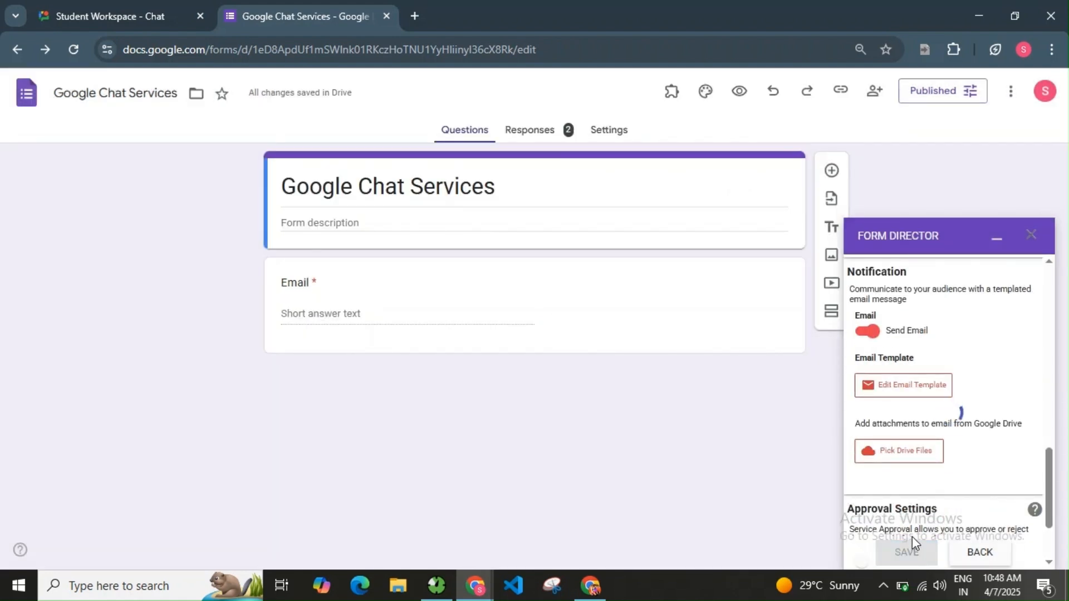
Submit a test response in the live form with an email address in the Email field.
left_click(741, 92)
left_click(483, 293)
type("daa")
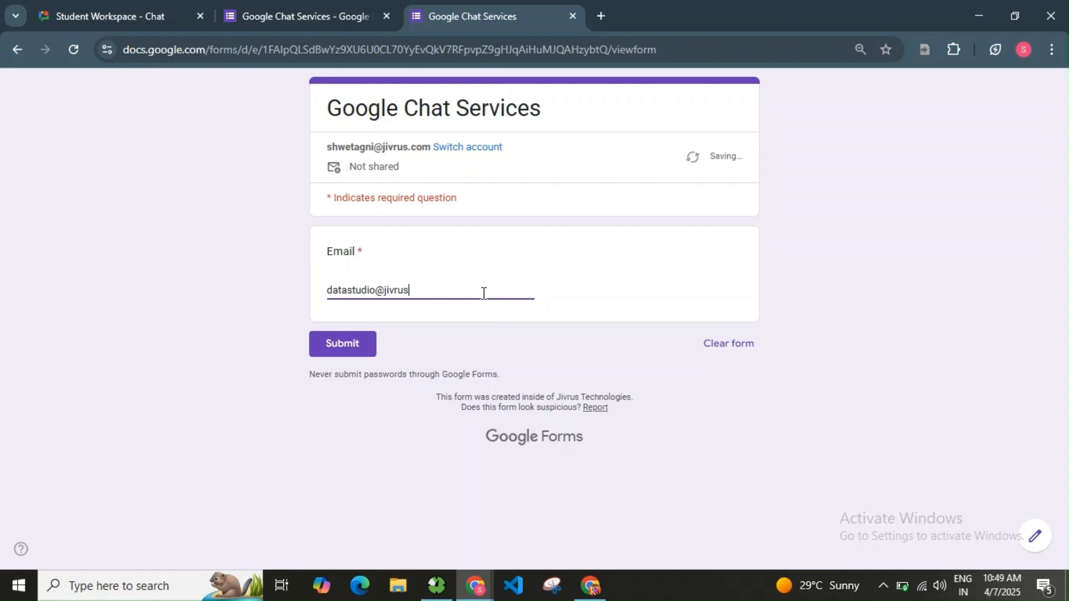
left_click(336, 345)
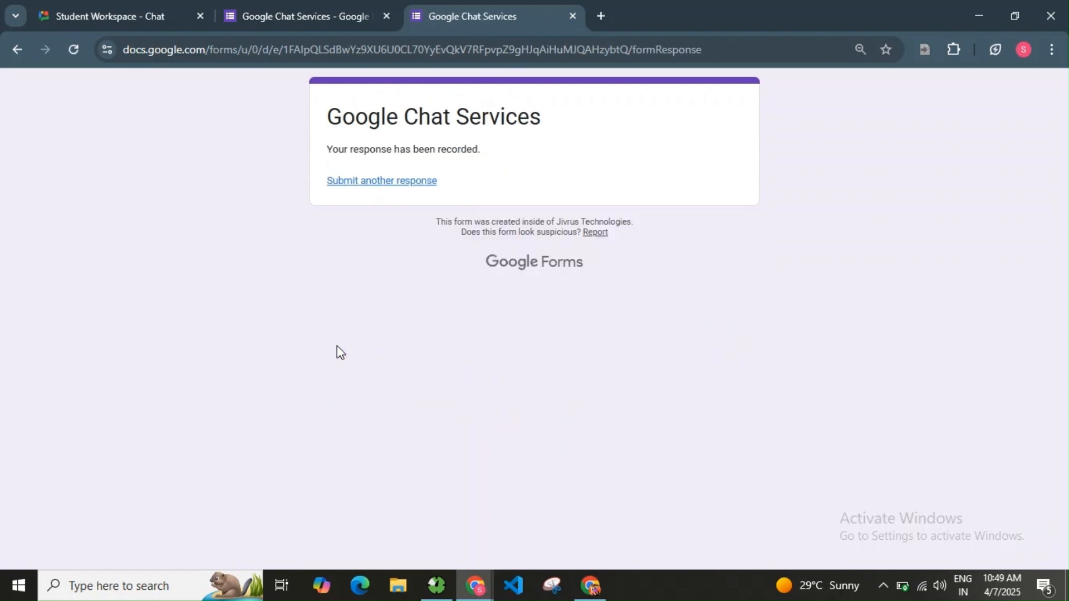
Confirm the member was added in Student Workspace and open the new-member notification email in Gmail.
left_click(132, 5)
left_click(70, 49)
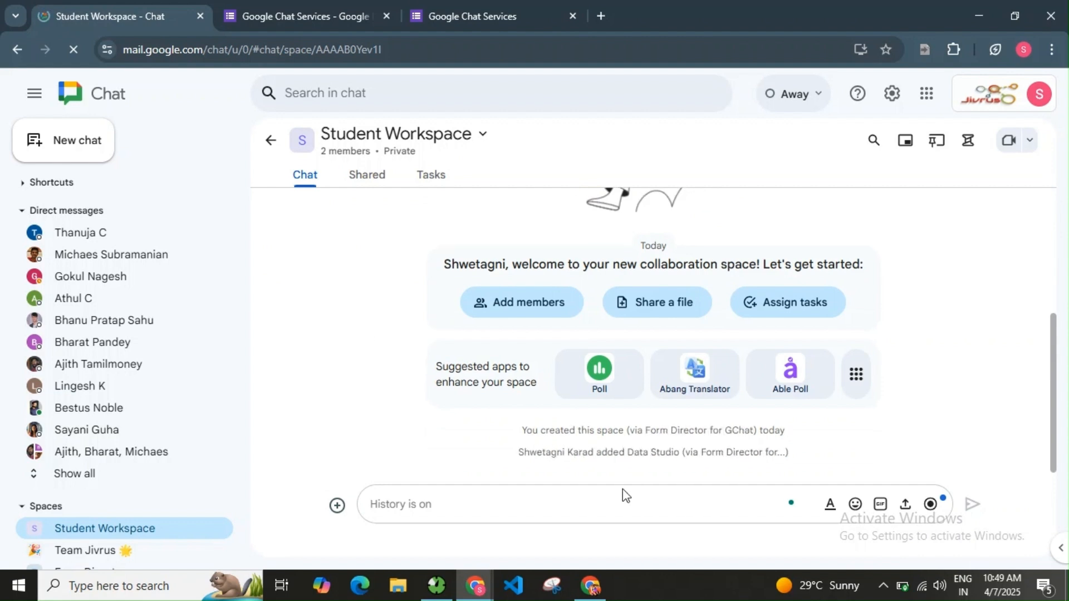
left_click_drag(519, 452, 816, 462)
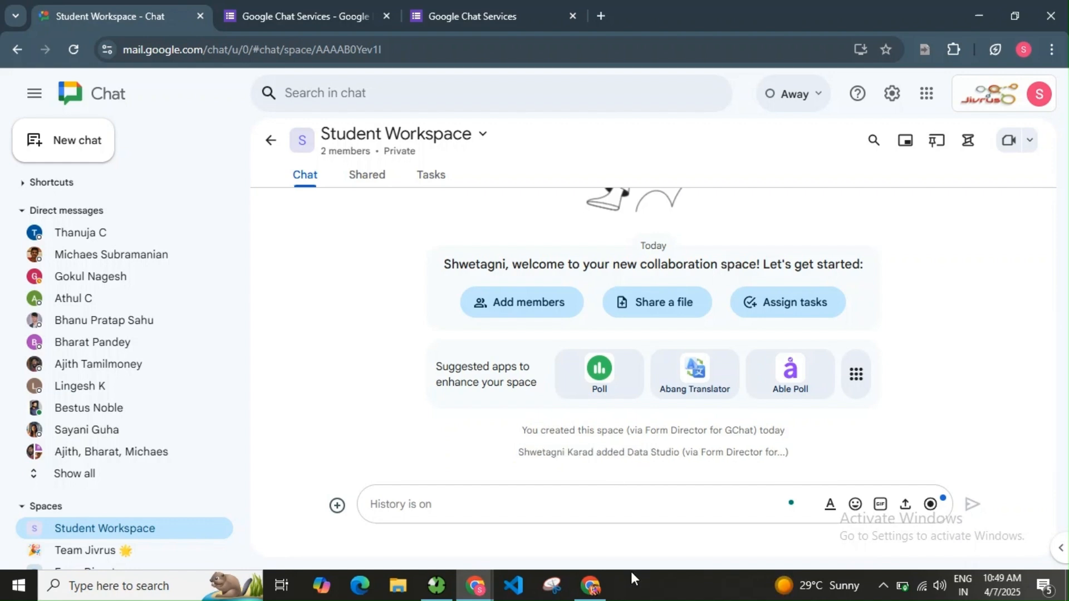
left_click(591, 587)
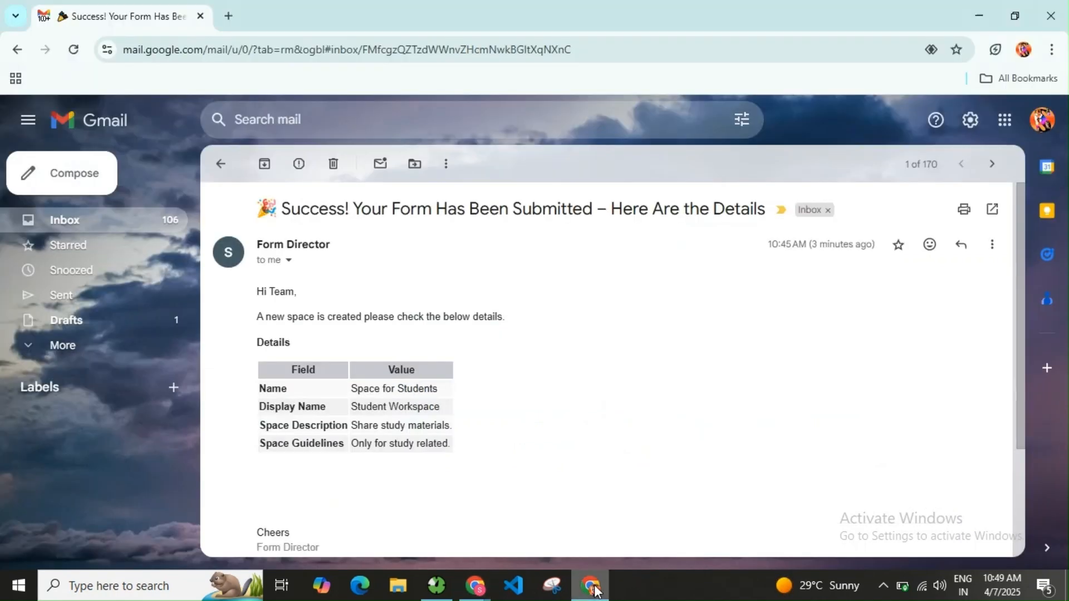
left_click(220, 166)
left_click(394, 205)
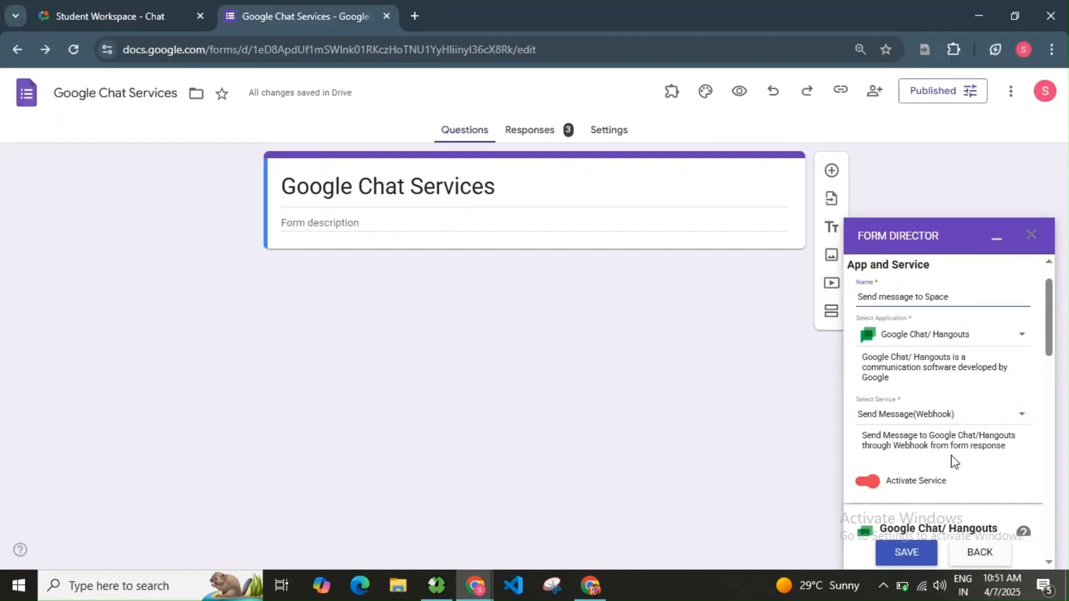
Choose the Send Message service and connect the Google Chat account with Google sign-in.
scroll(952, 445, "down", 1)
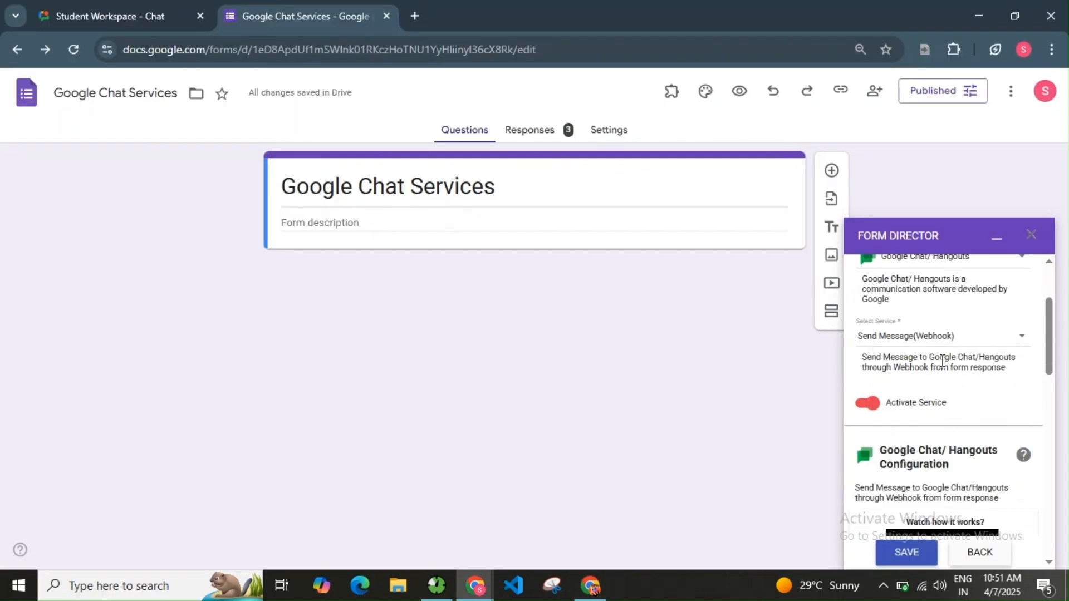
left_click(941, 342)
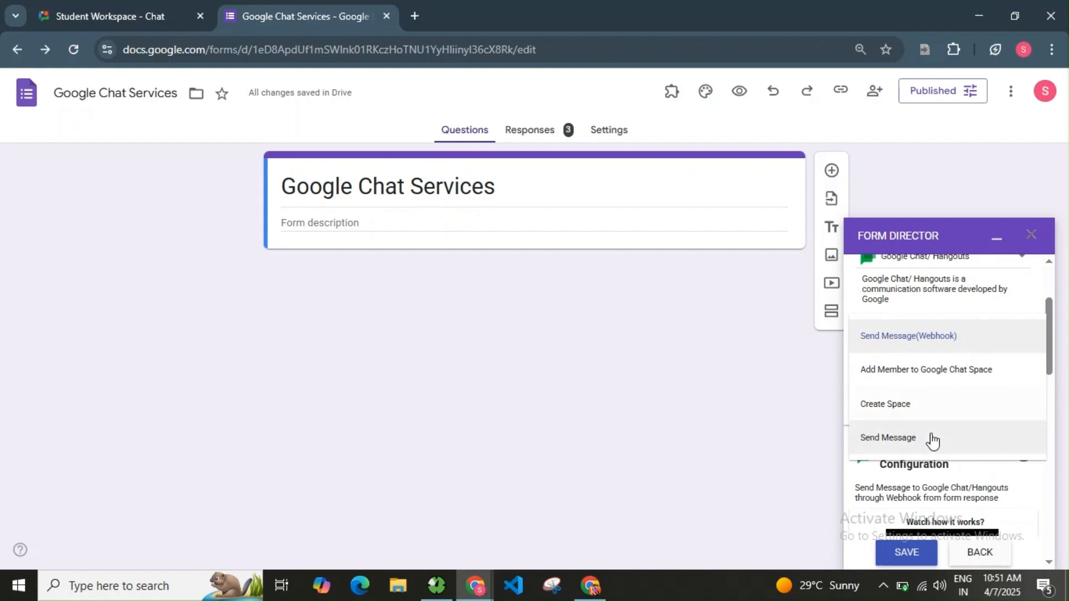
left_click(931, 438)
scroll(933, 431, "down", 5)
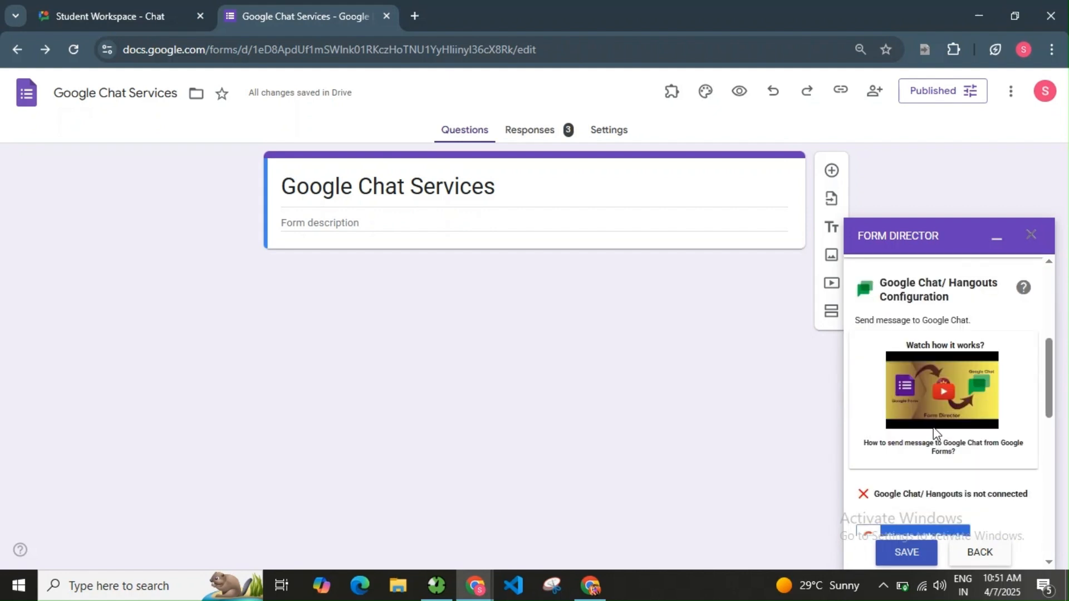
left_click(938, 379)
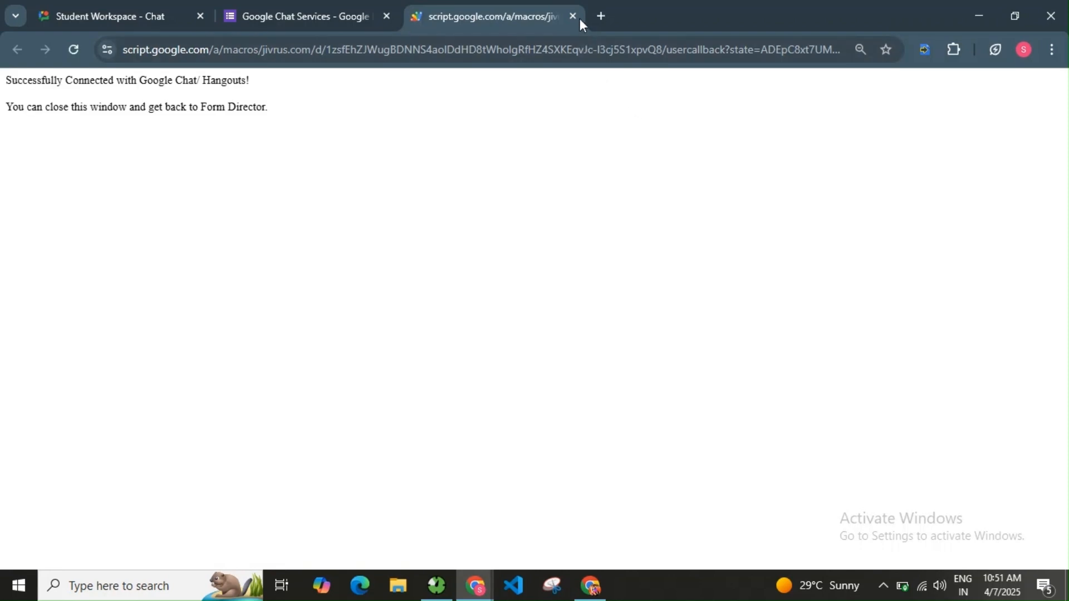
left_click(573, 15)
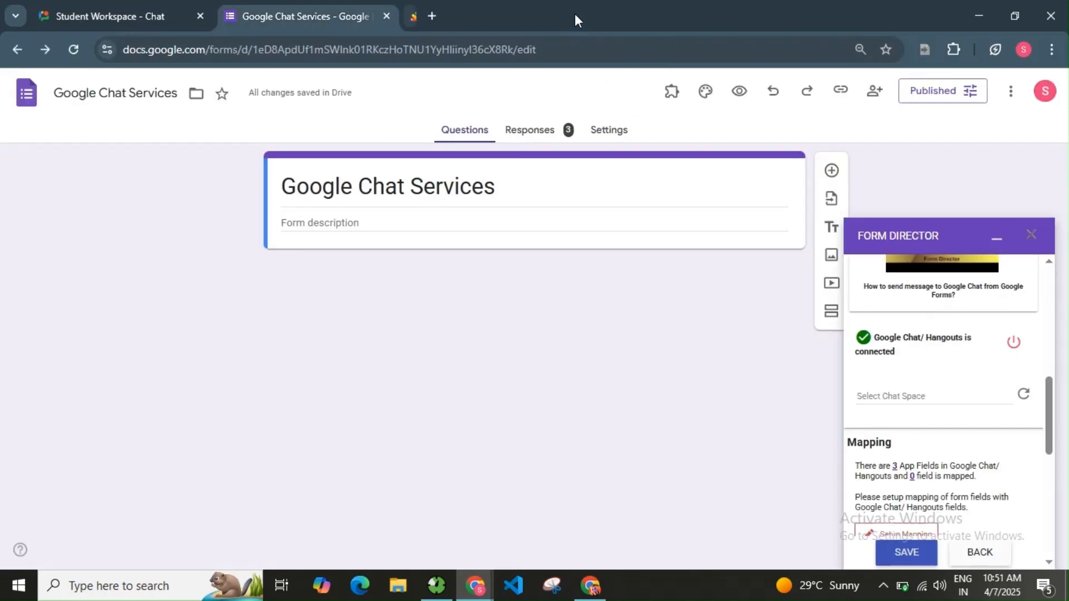
Target the Student Workspace chat space and start the field mapping setup.
left_click(998, 399)
scroll(936, 494, "down", 5)
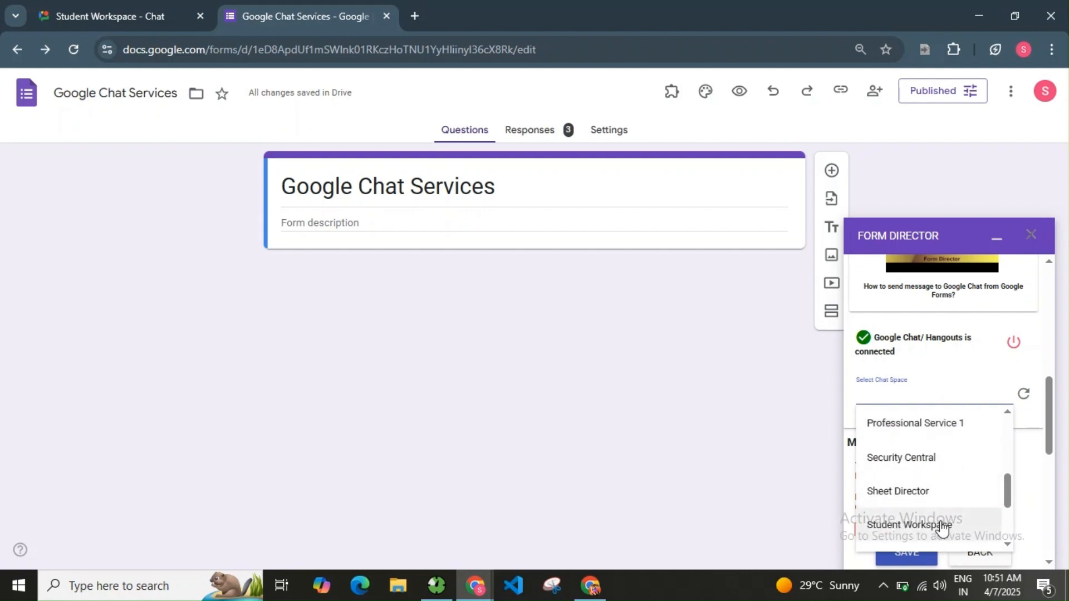
left_click(942, 523)
scroll(941, 471, "down", 3)
left_click(906, 379)
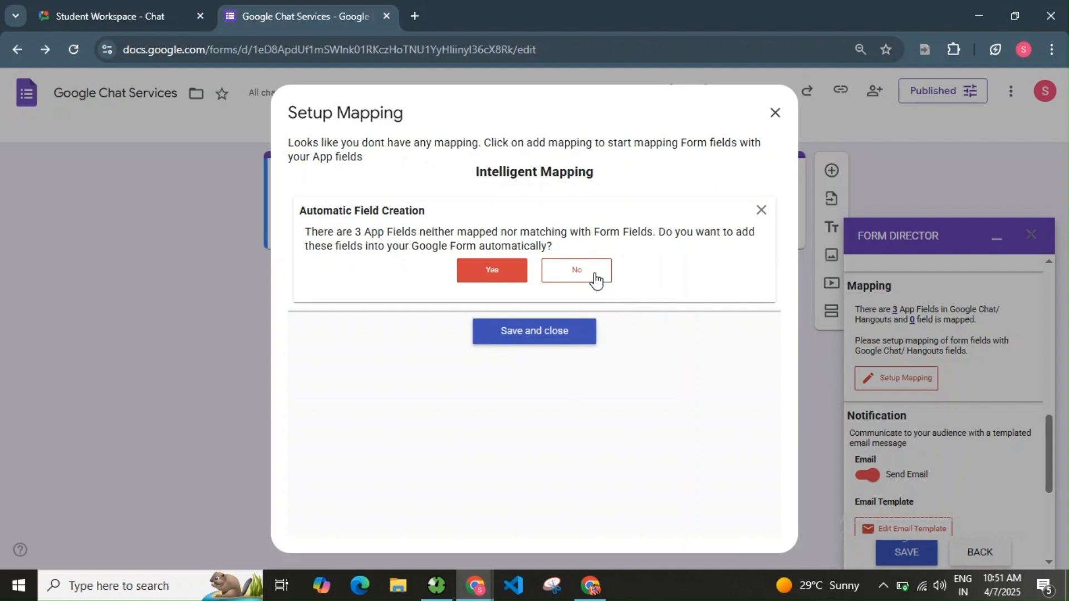
Skip automatic field creation and map the Message app field to a new Message question.
left_click(595, 276)
left_click(309, 197)
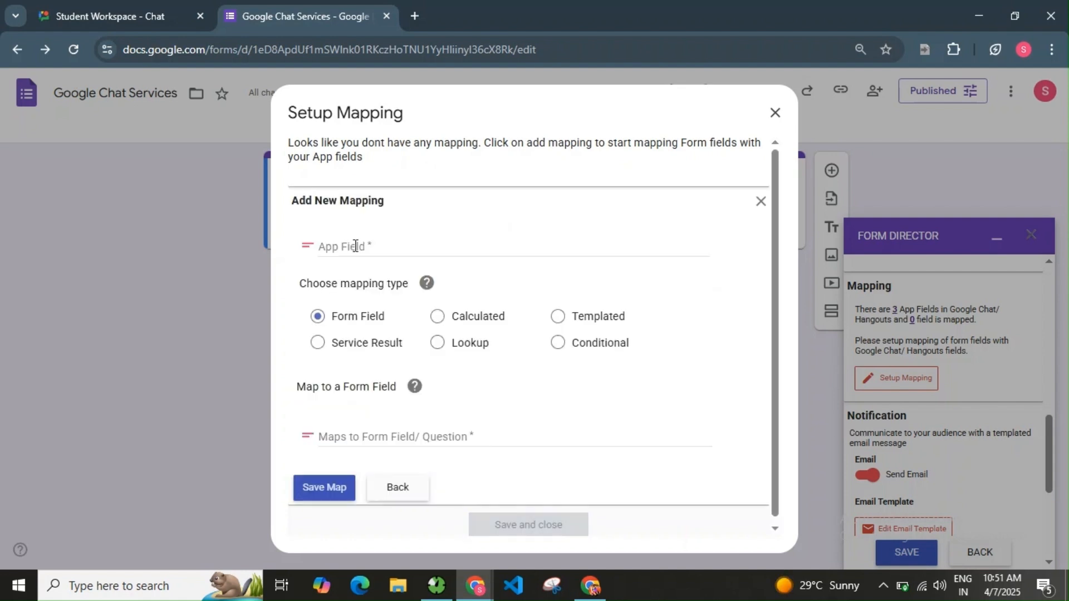
left_click(354, 246)
left_click(392, 345)
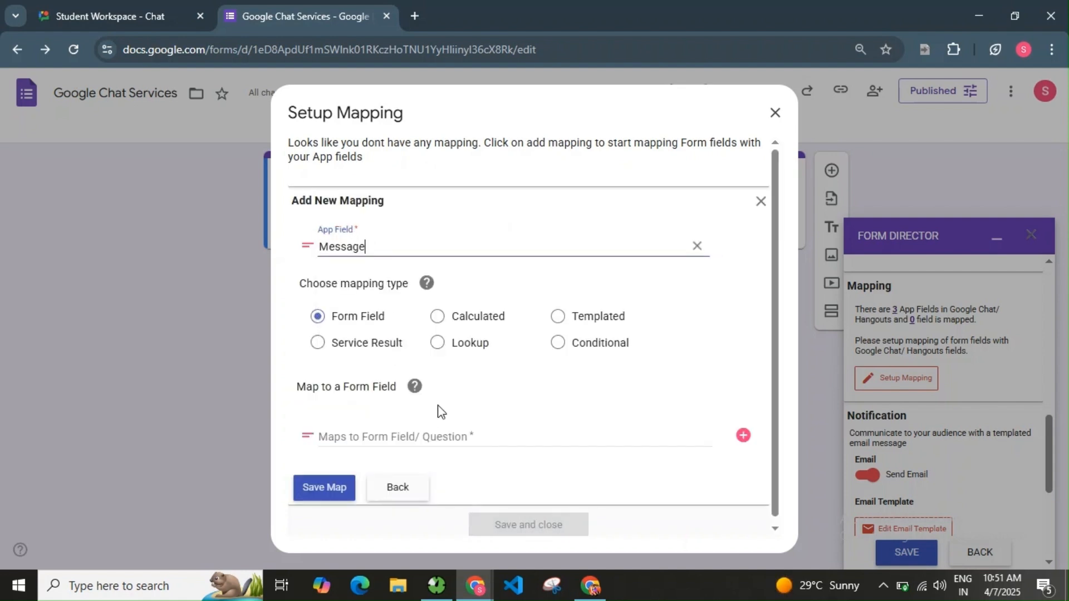
left_click(742, 436)
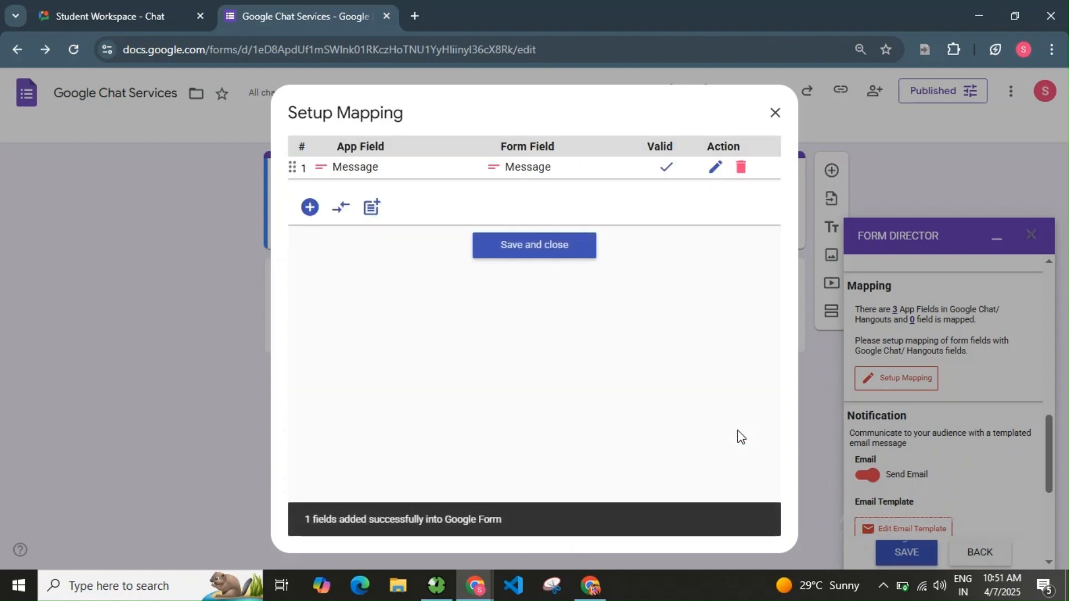
left_click(560, 254)
Set the template's recipient address and subject 'Reminder: Assignment Due Soon – Check Student Workspace'.
scroll(908, 423, "down", 2)
left_click(908, 422)
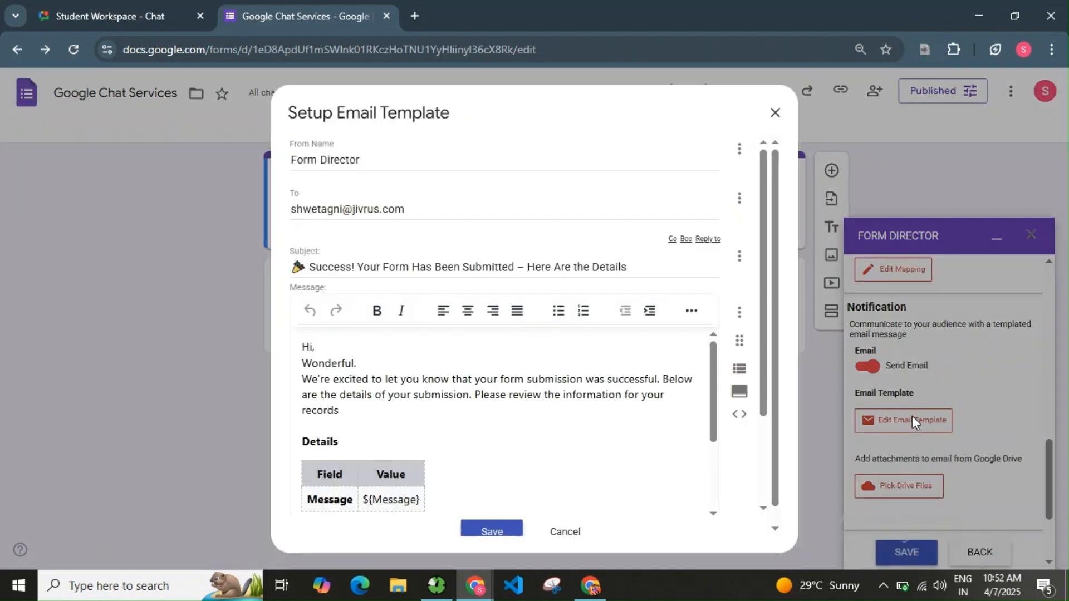
left_click_drag(441, 210, 277, 218)
left_click_drag(310, 266, 648, 259)
type("A")
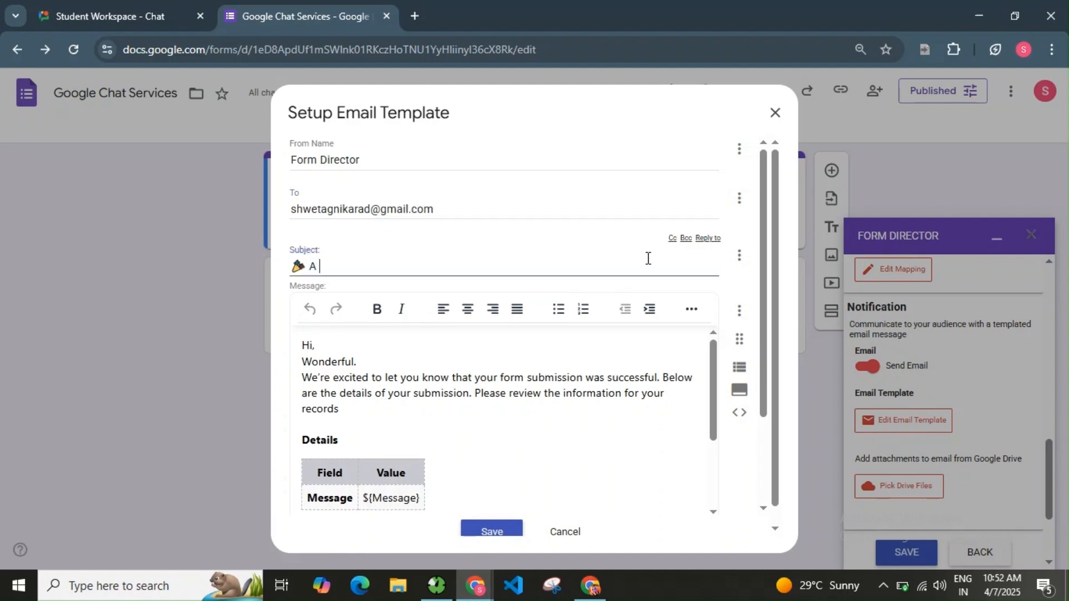
left_click_drag(478, 266, 284, 273)
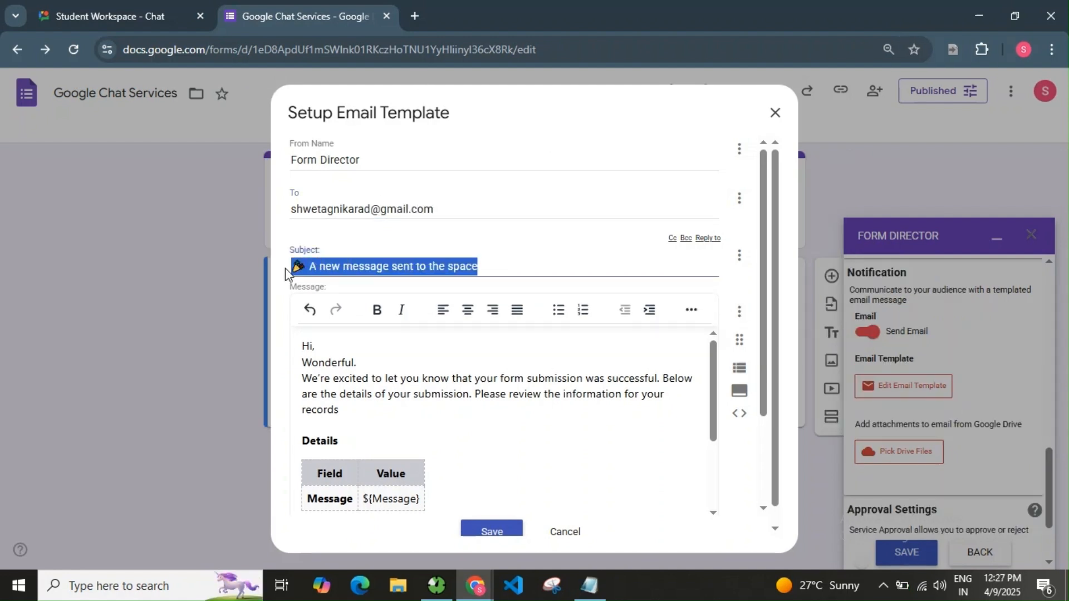
key("BackSpace")
type("⏰ Reminder: Assignment Due Soon – Check Student Workspace")
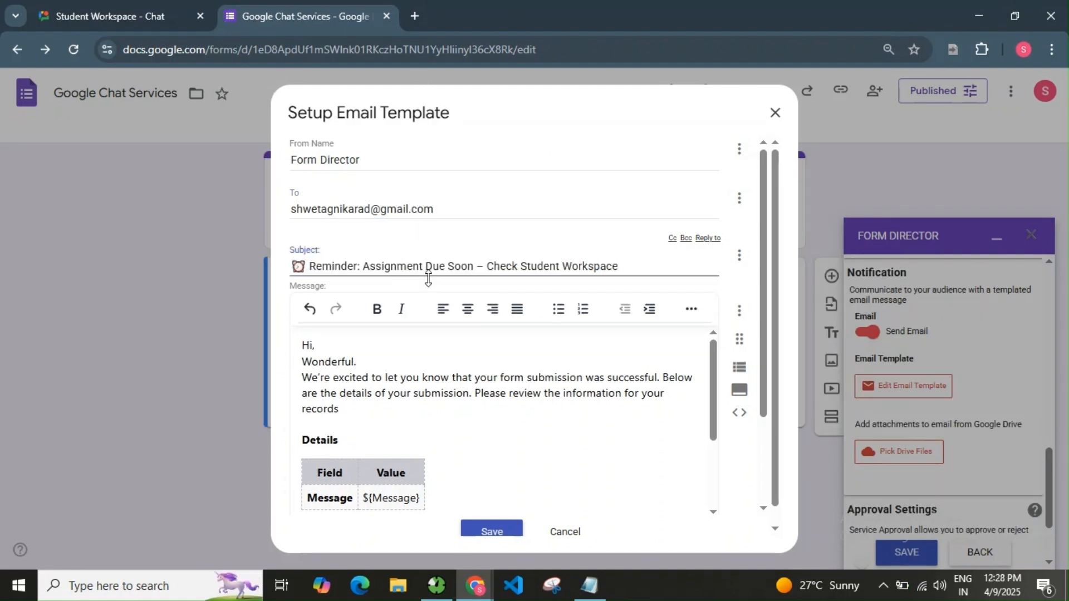
Replace the email body with the reminder that "World War Essay" is due April 10.
scroll(580, 277, "down", 1)
left_click_drag(428, 458, 306, 318)
key("BackSpace")
key("Return")
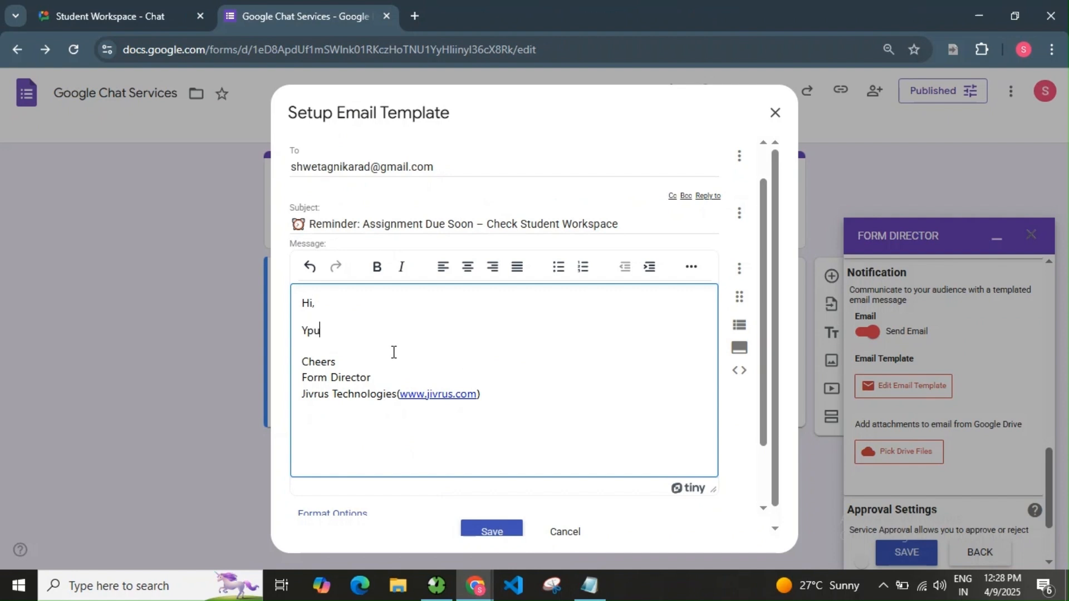
type("Your Assignment")
type("\"World")
type(" War Essay\" is due on Apr")
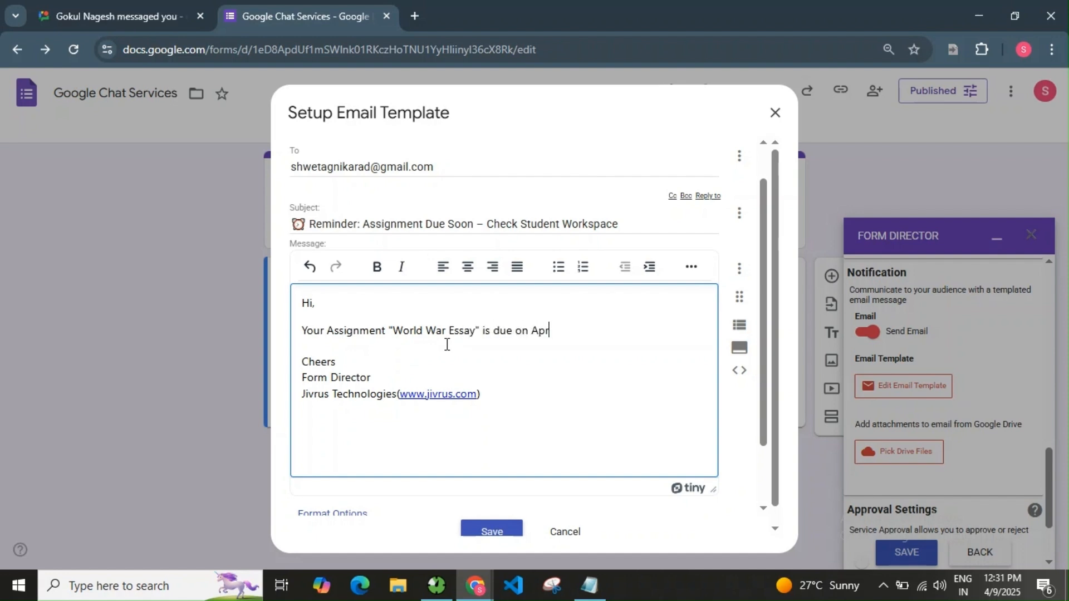
key("BackSpace")
type(". Please submit it")
key("BackSpace")
key("BackSpace")
key("BackSpace")
type("your work before")
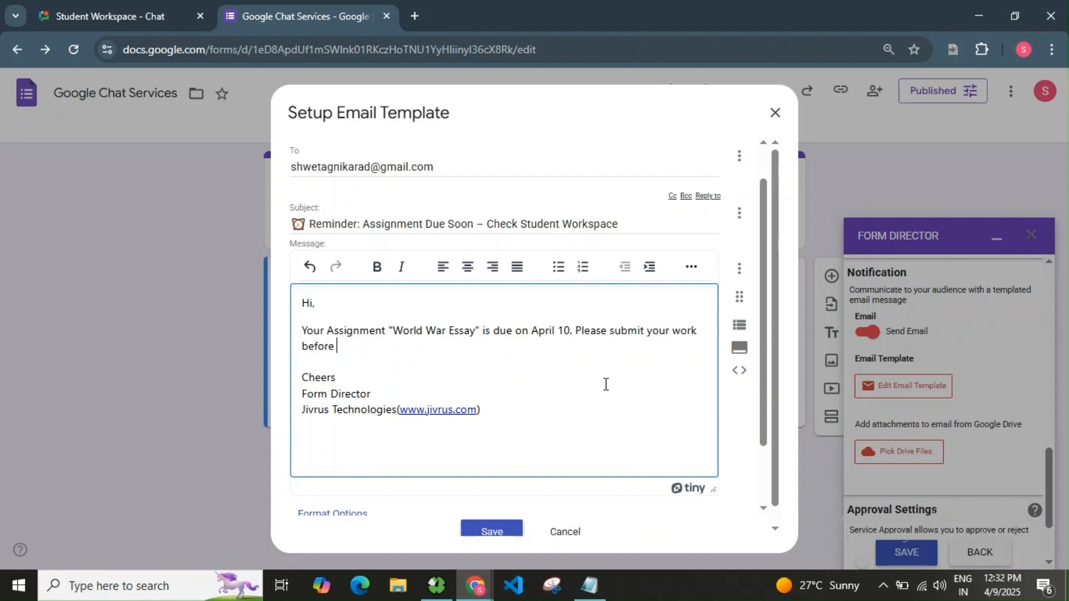
type(" deadline.")
scroll(606, 384, "down", 2)
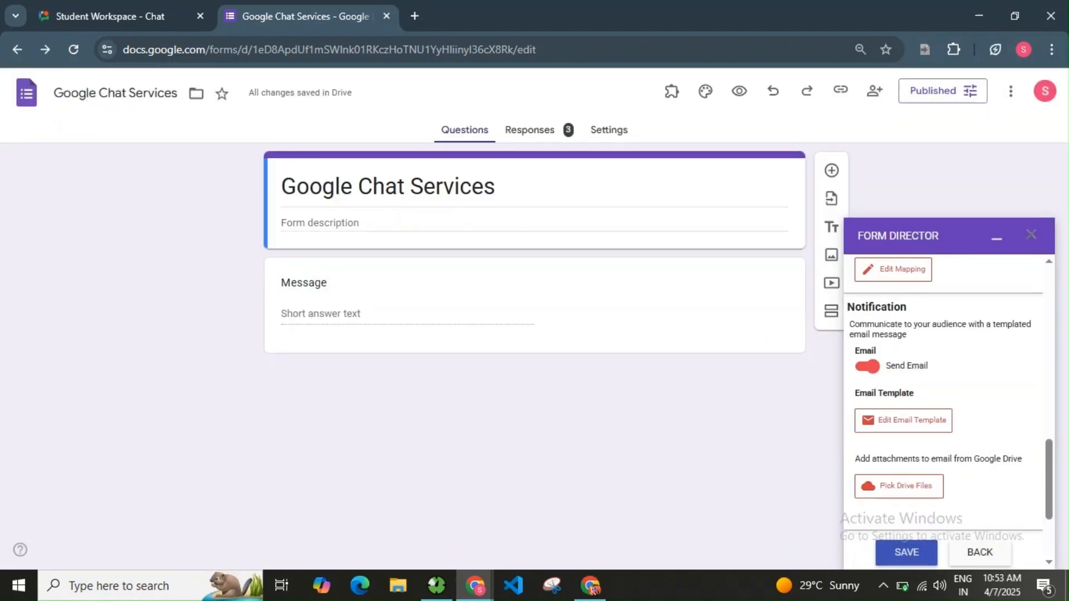
scroll(887, 487, "down", 3)
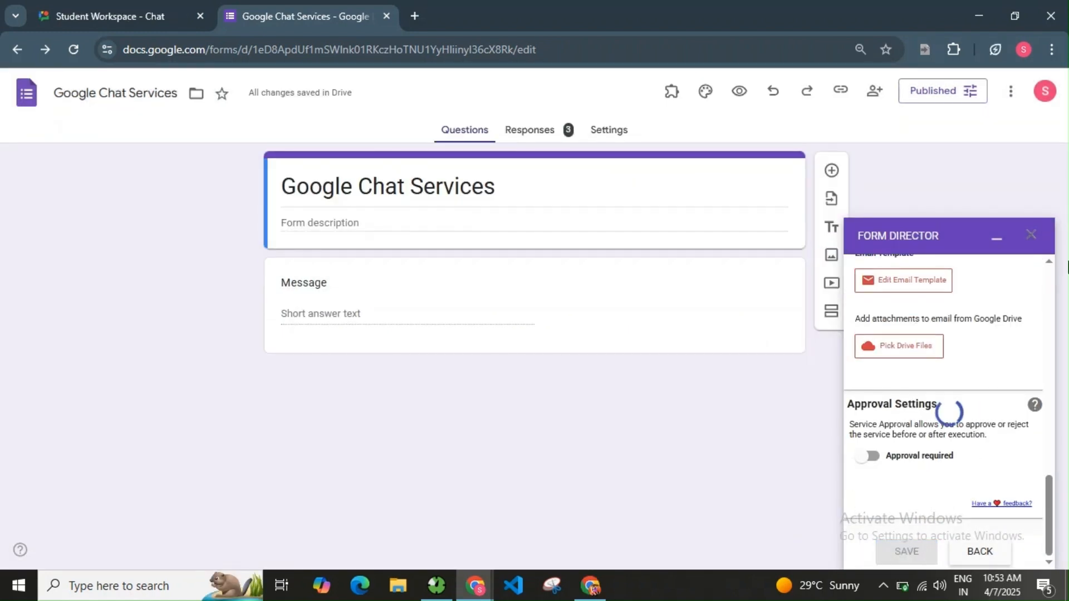
Copy the form's responder link and open the live form in a new tab.
left_click(841, 90)
left_click(1027, 181)
left_click(417, 17)
key("ctrl+v")
key("Return")
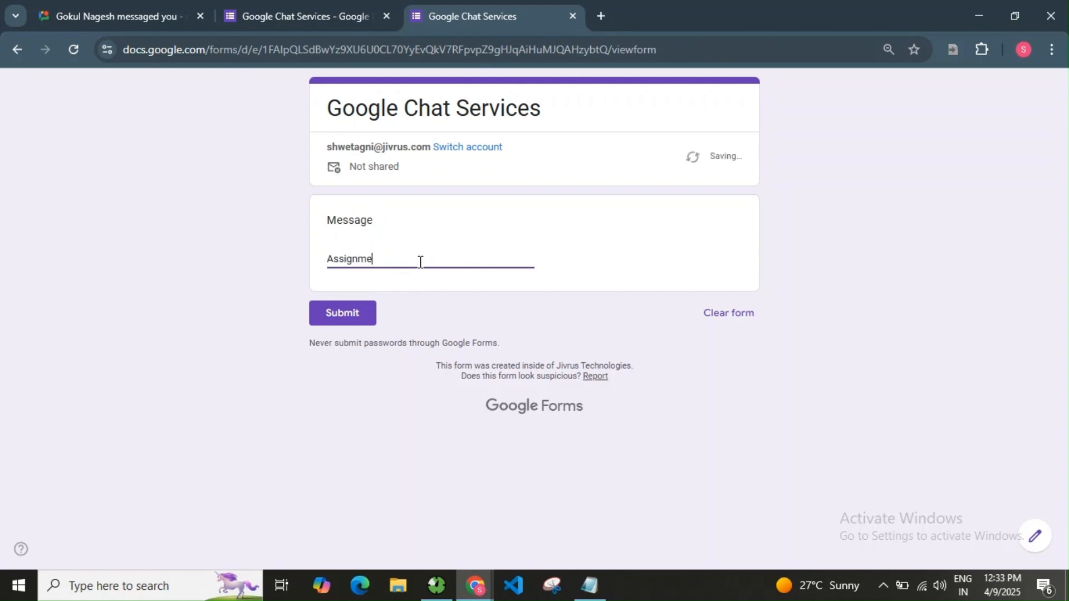
Submit the message 'Assignment "World War Essay" is due on tomorrow' and reload the chat.
type("nt \"World War Essay")
type("is due on to")
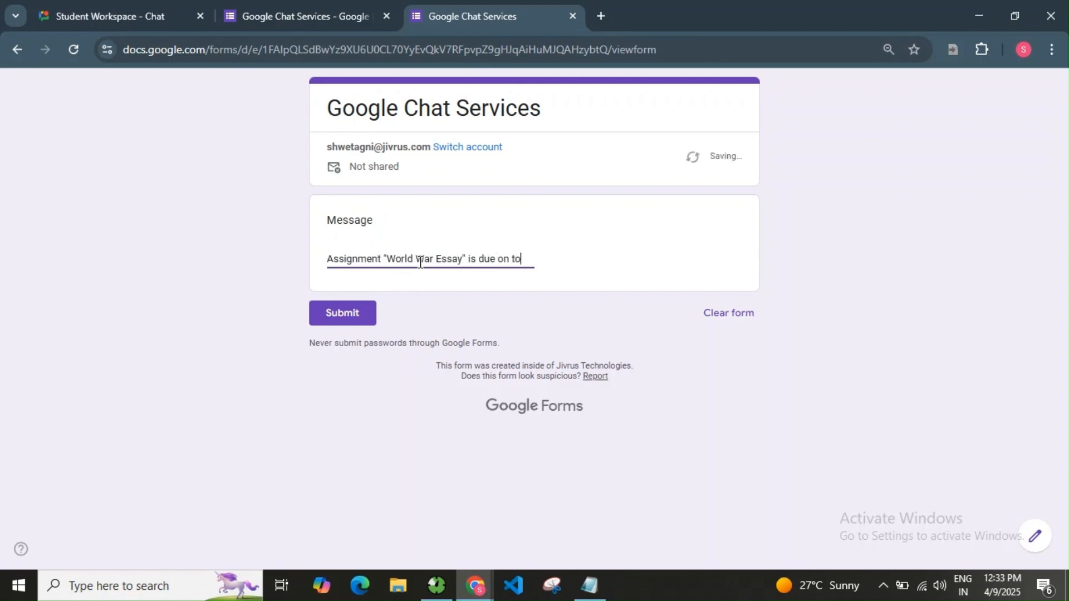
type("morrow.")
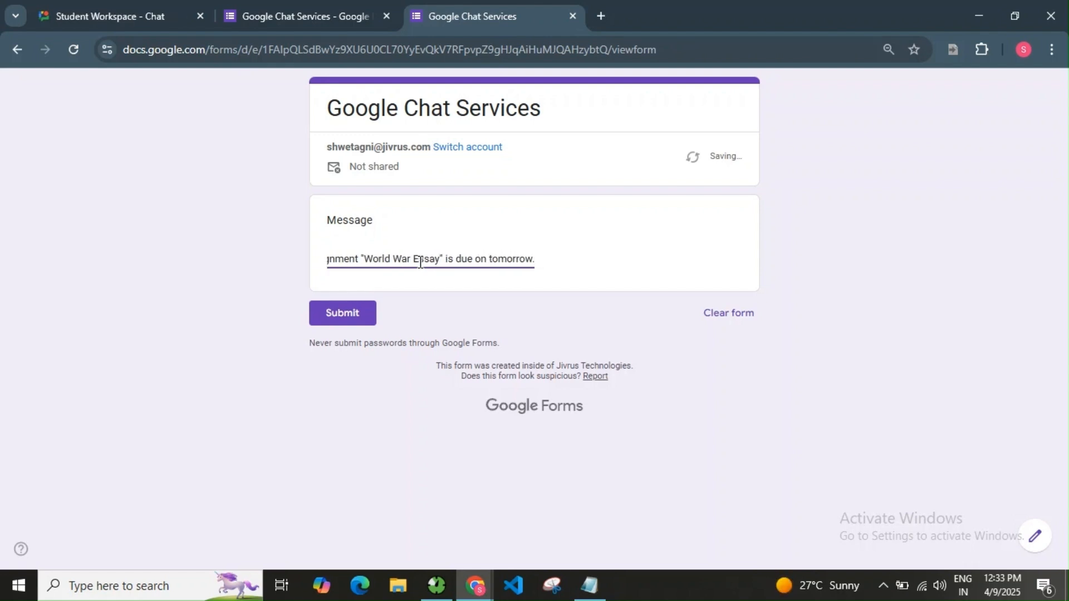
left_click(358, 305)
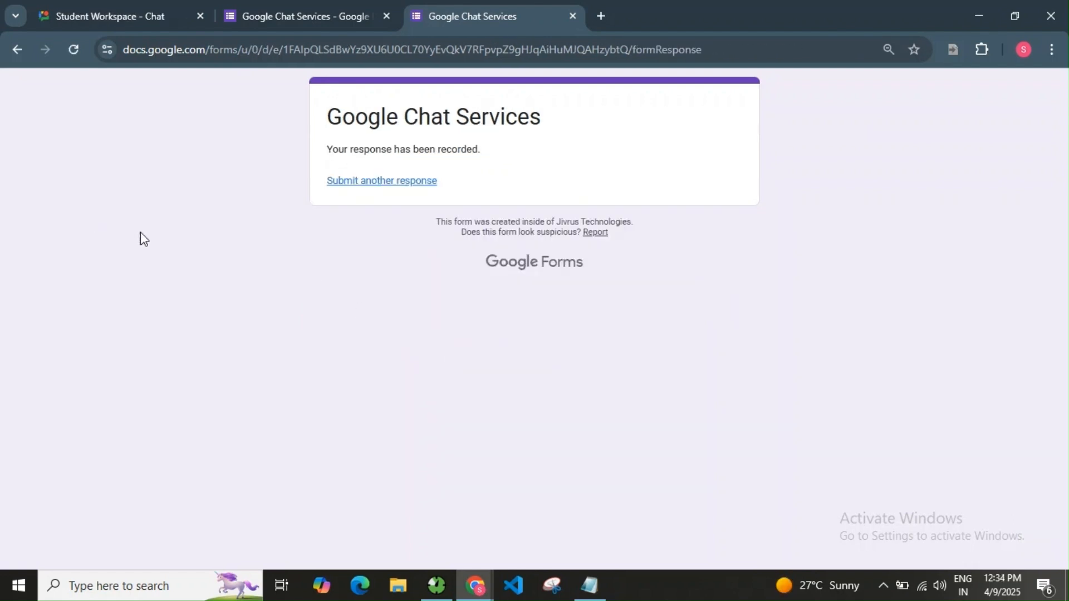
left_click(134, 17)
left_click(63, 51)
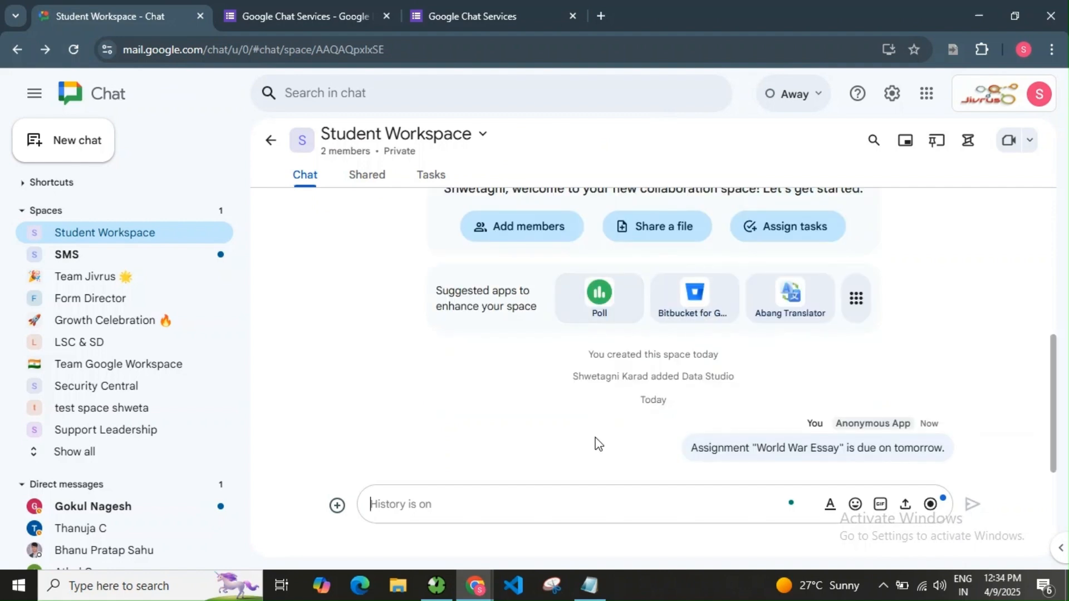
Check the World War Essay message in Student Workspace, then view the reminder email in Gmail.
left_click_drag(693, 447, 954, 460)
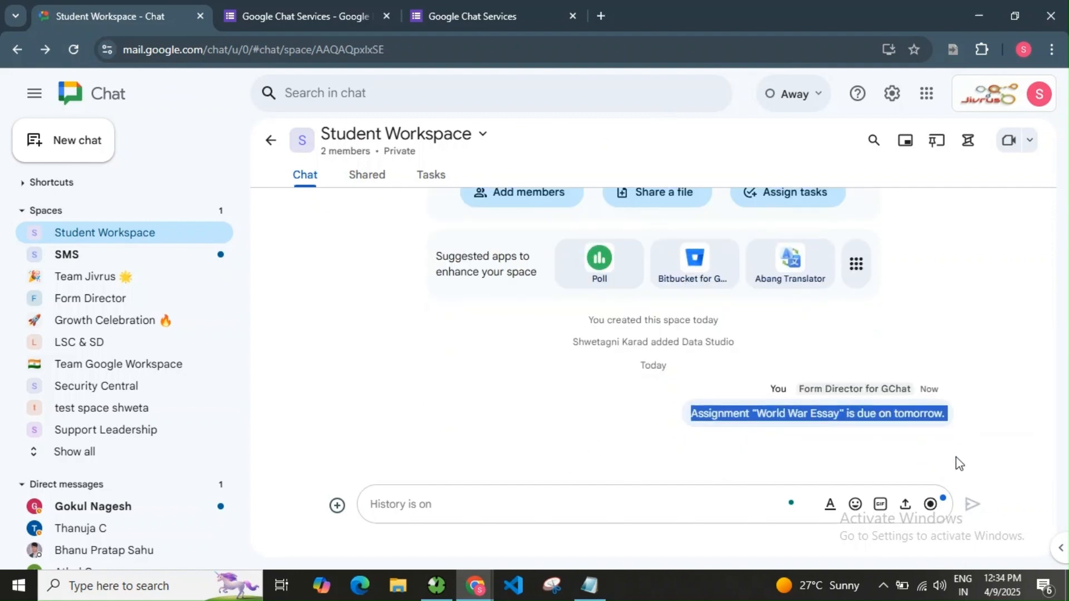
left_click(733, 446)
left_click(1023, 54)
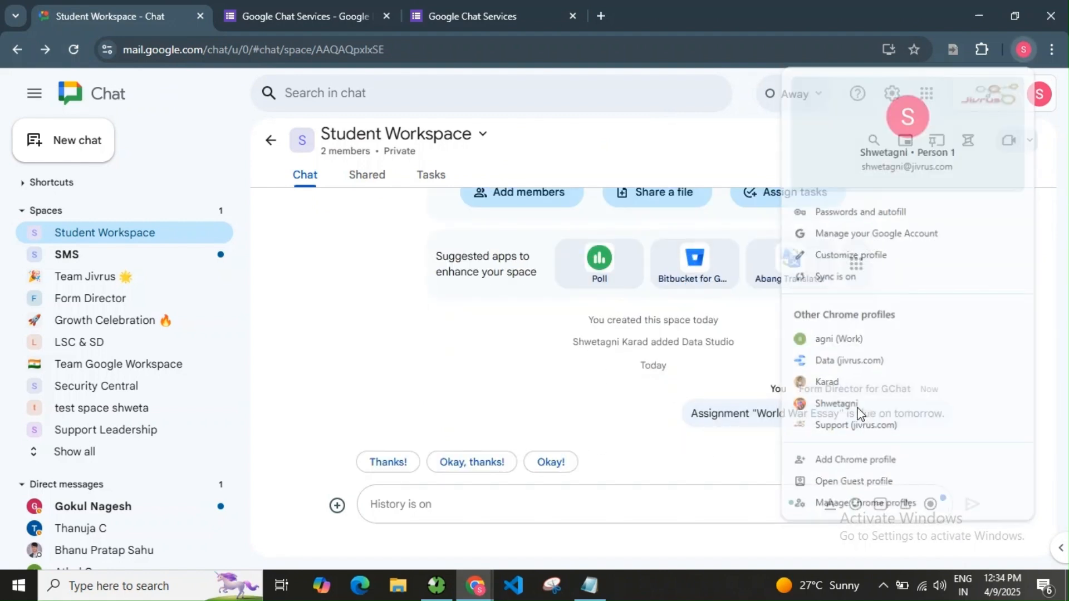
left_click(860, 404)
left_click_drag(256, 291, 729, 335)
left_click(717, 342)
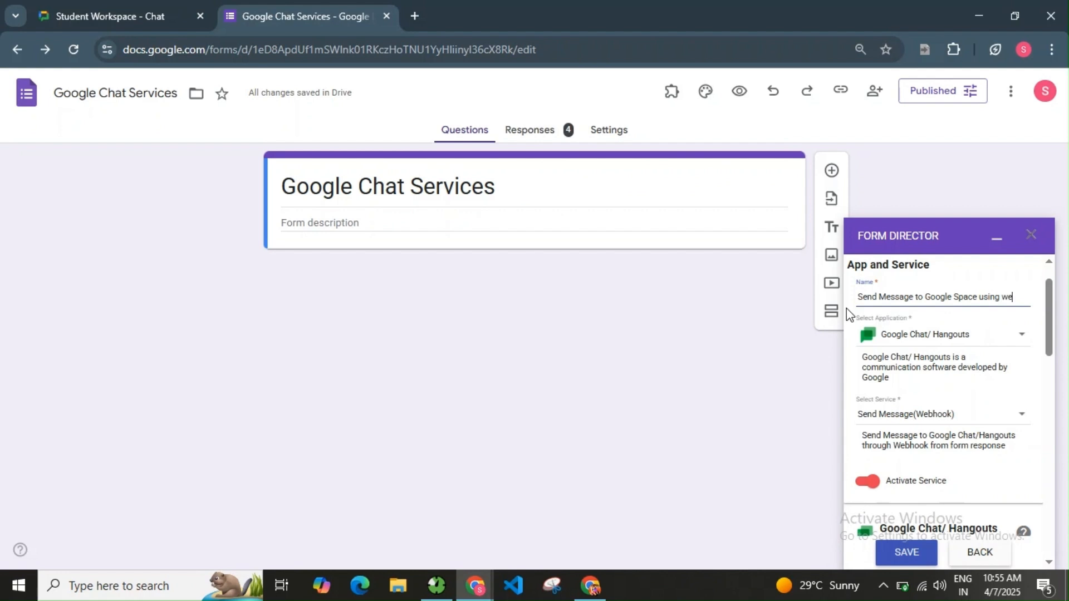
Finish naming the service 'Send Message to Google Space using webhook', then go to the Student Workspace chat.
type("ook")
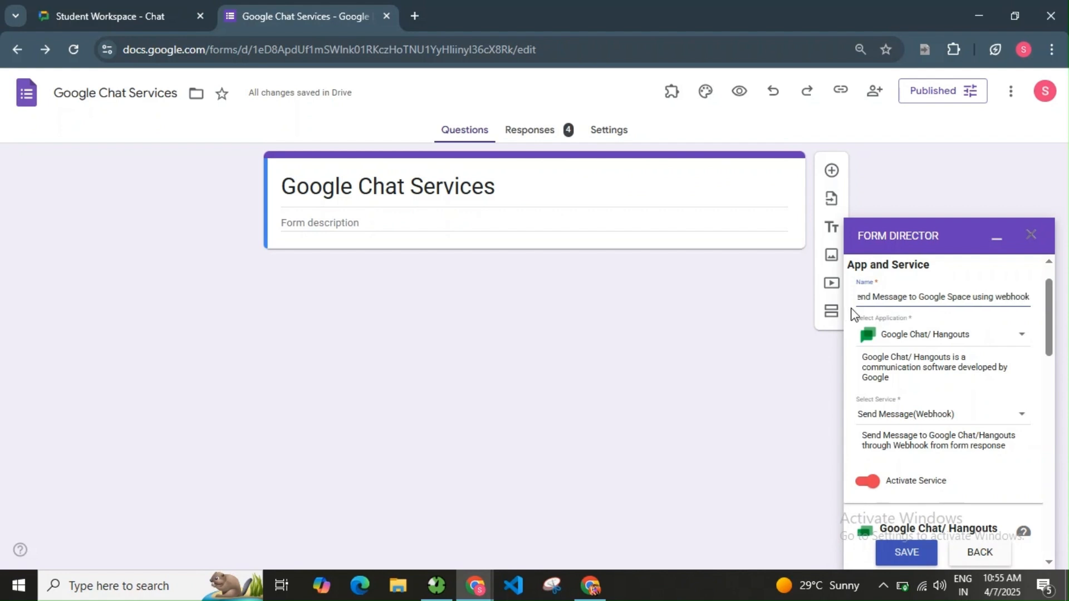
scroll(983, 406, "down", 1)
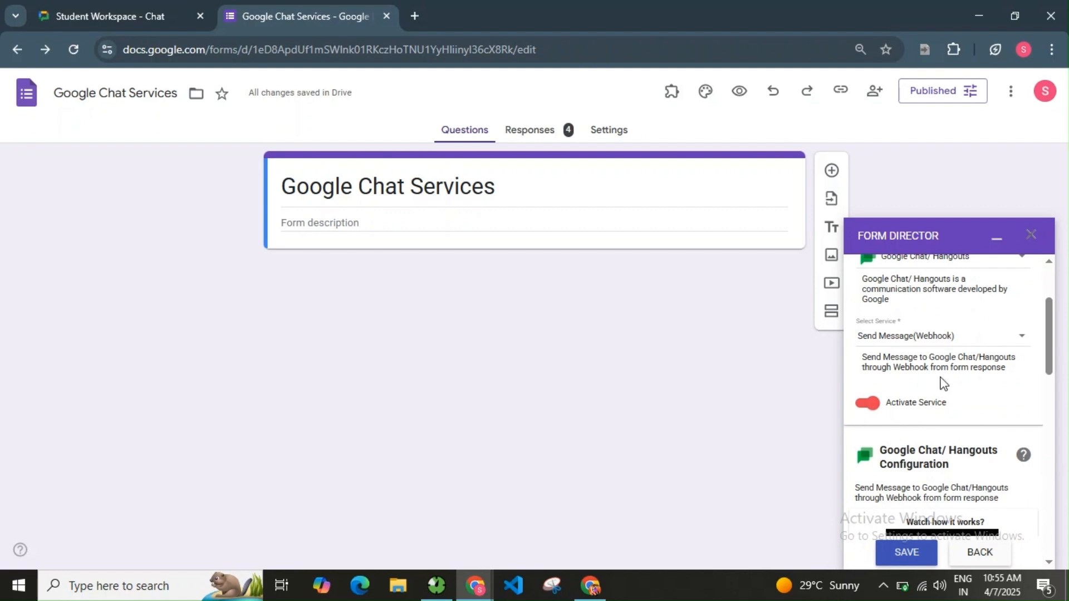
scroll(943, 383, "down", 5)
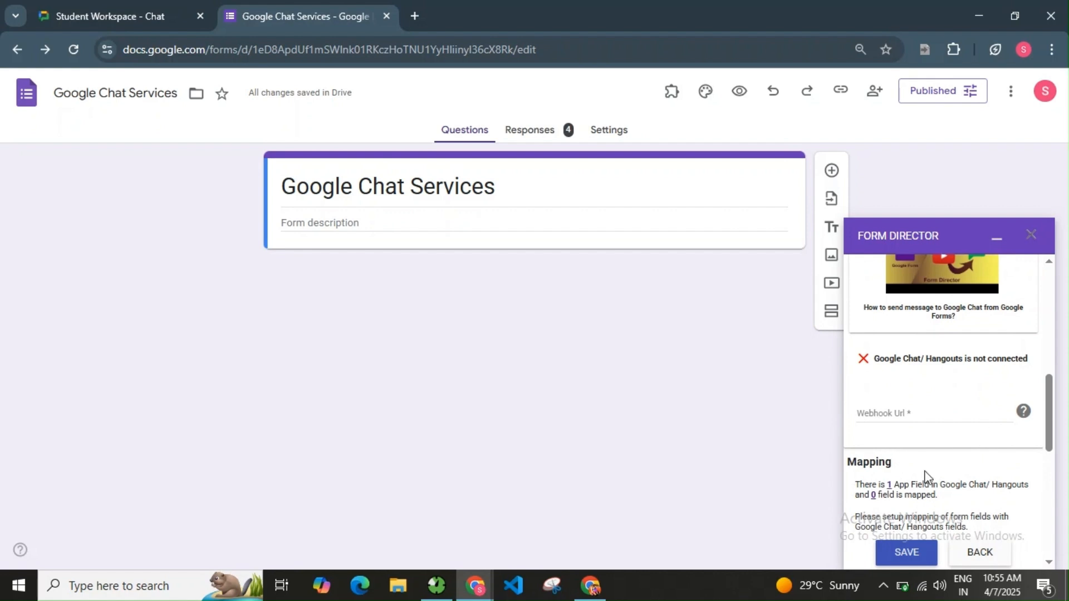
left_click(140, 7)
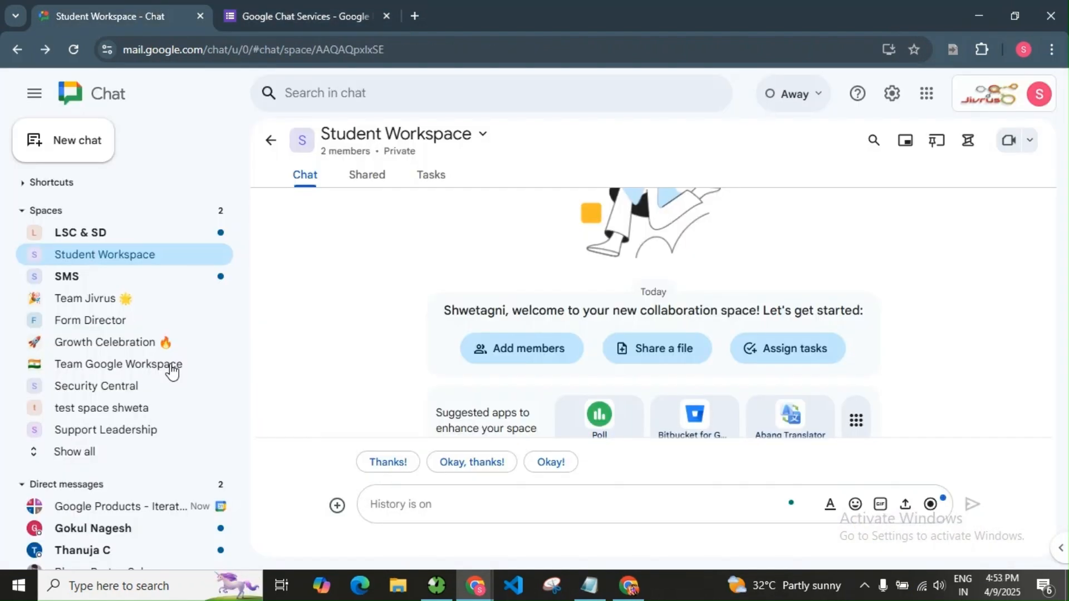
Add an incoming webhook named 'Student Workspace Notifie' to the Student Workspace space.
left_click(358, 143)
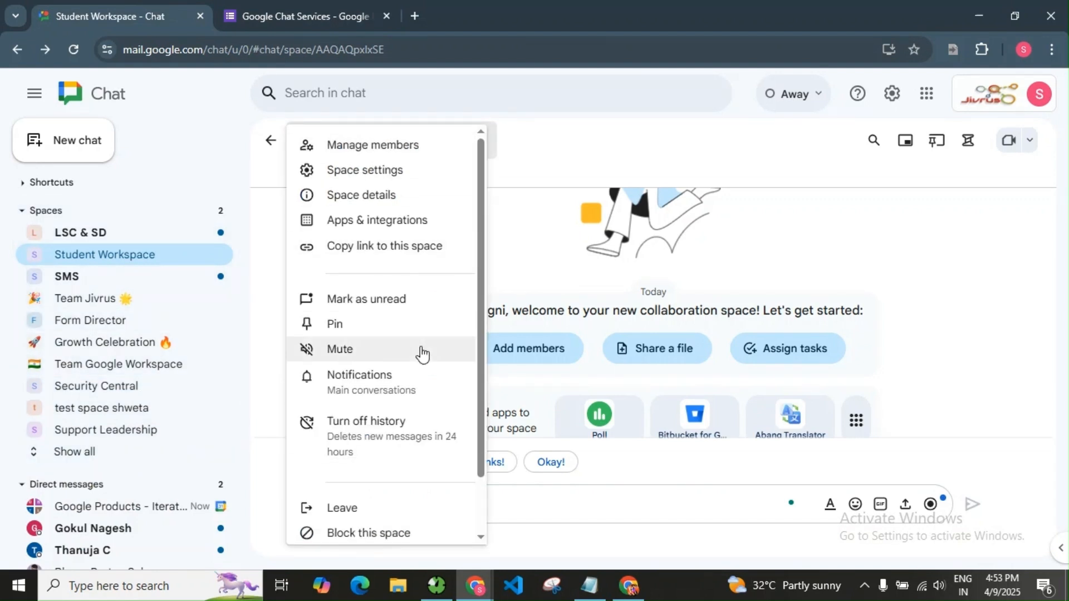
left_click(381, 228)
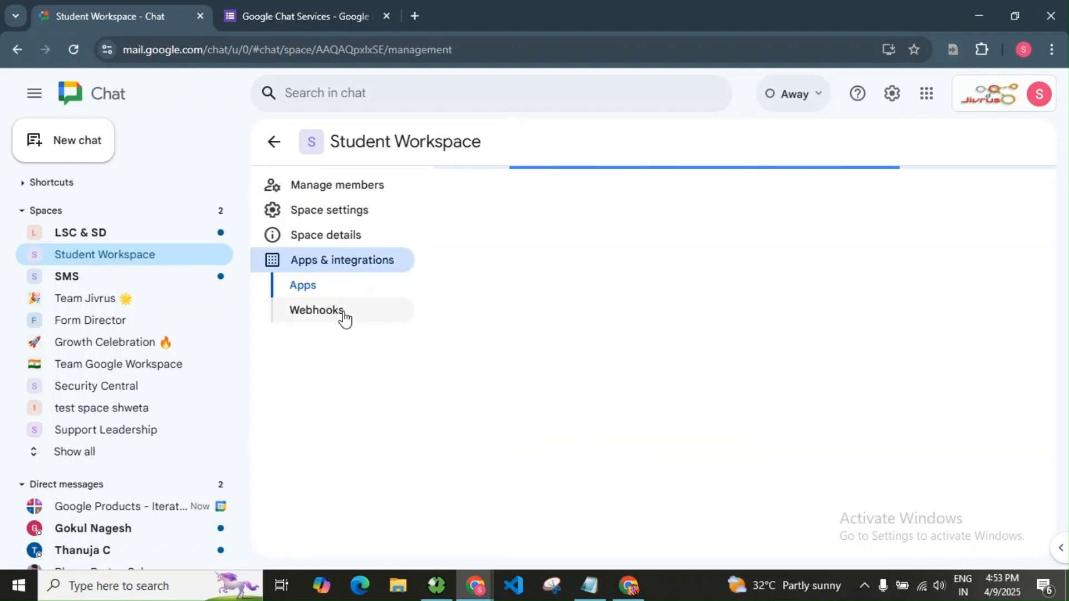
left_click(341, 315)
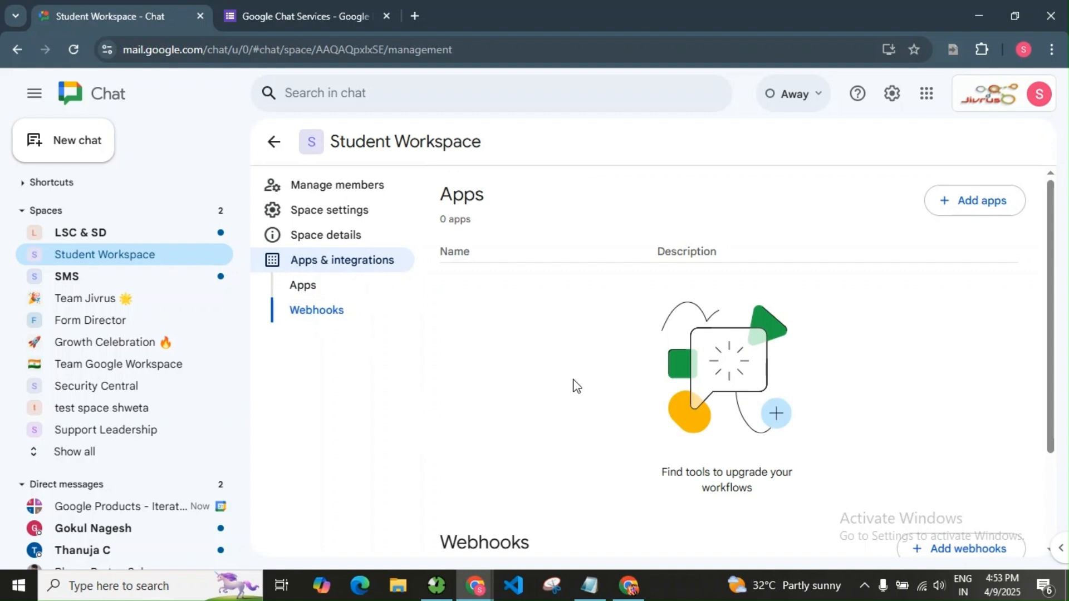
scroll(573, 385, "down", 3)
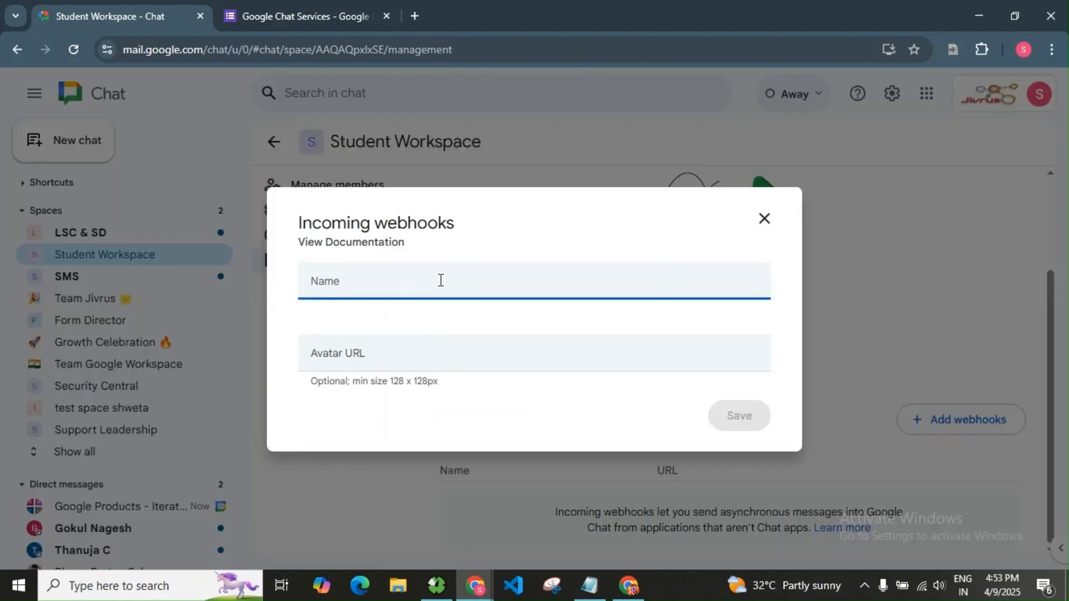
type("Student Workspace Notifie")
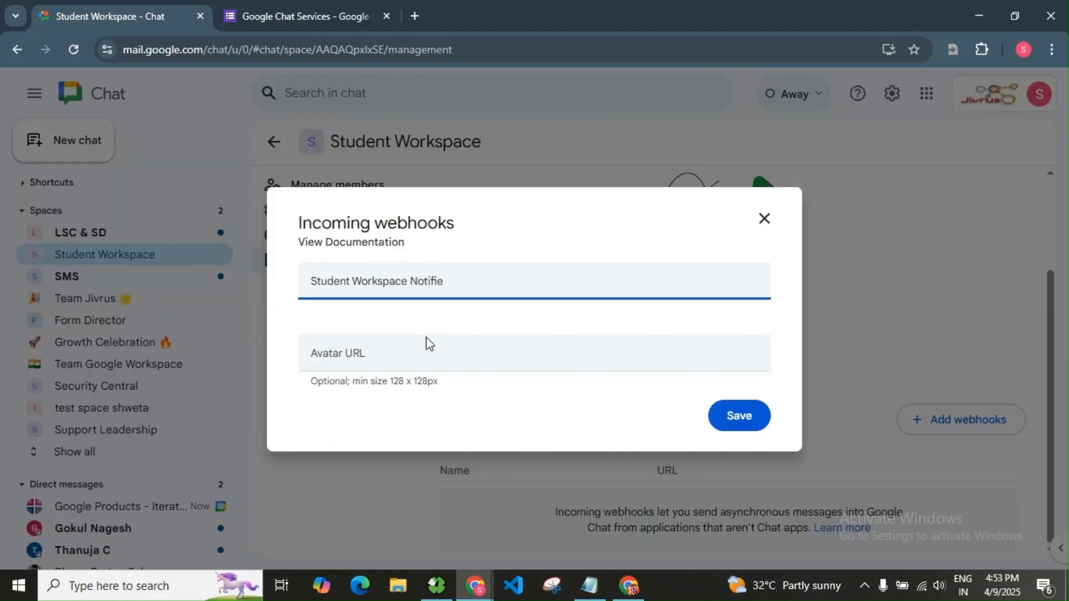
left_click(735, 415)
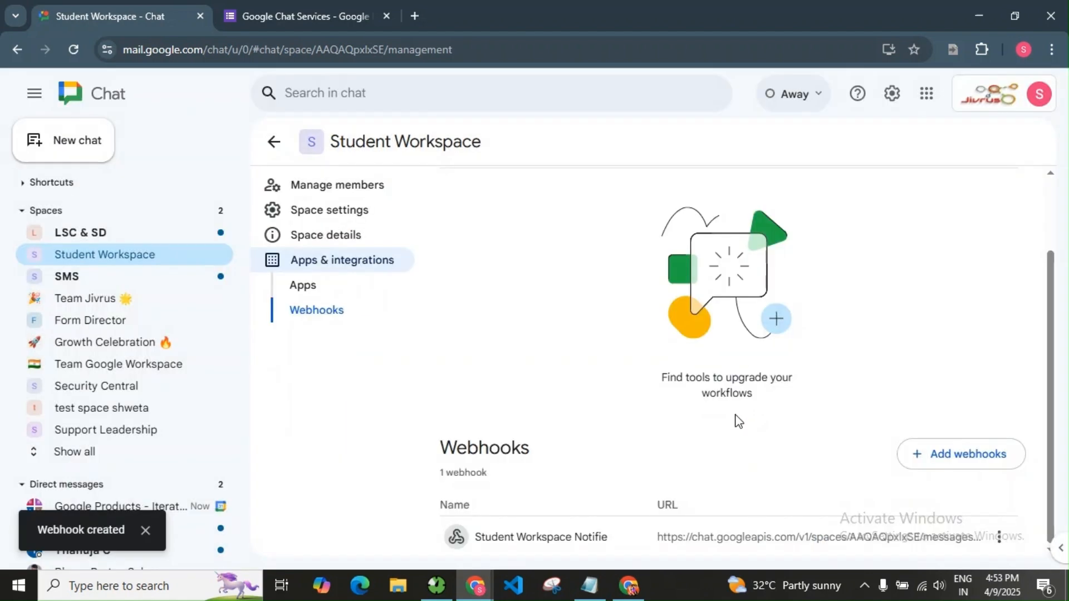
Copy the webhook's link and return to the form's Webhook Url field.
left_click(999, 536)
left_click(972, 459)
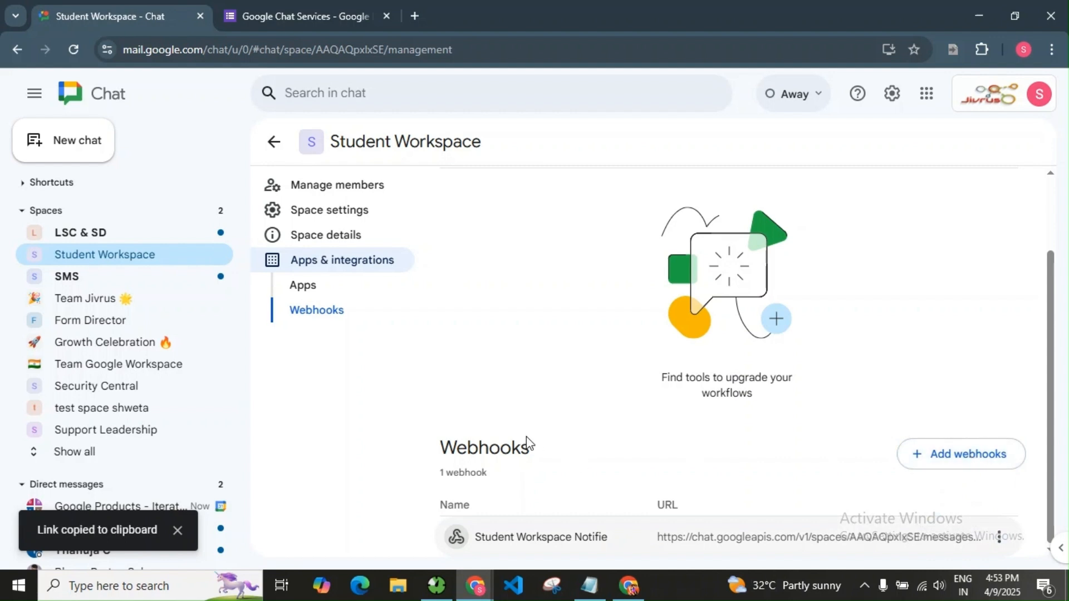
left_click(319, 16)
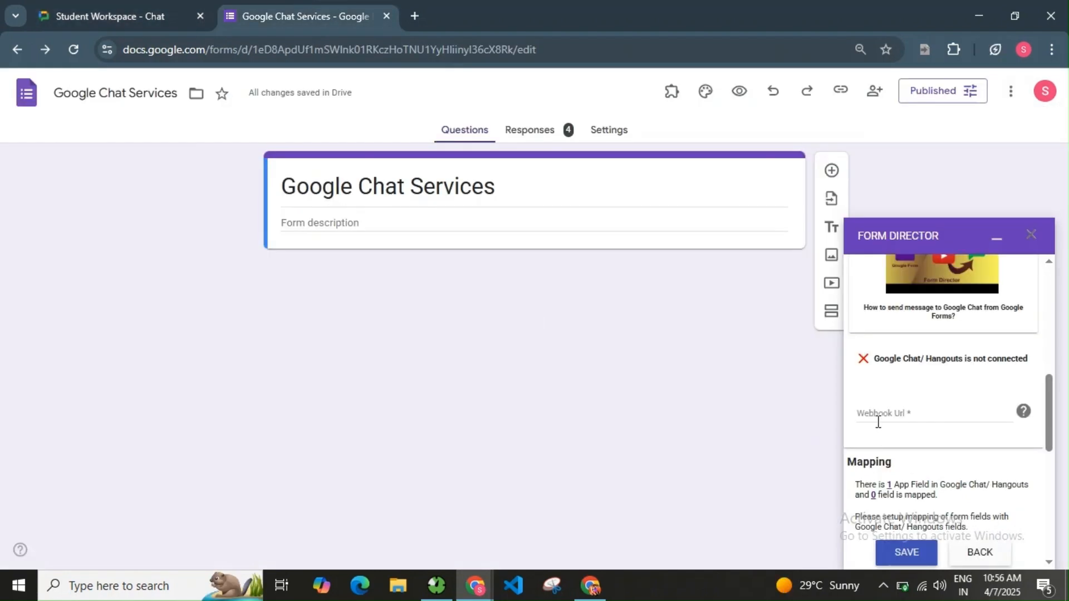
left_click(883, 412)
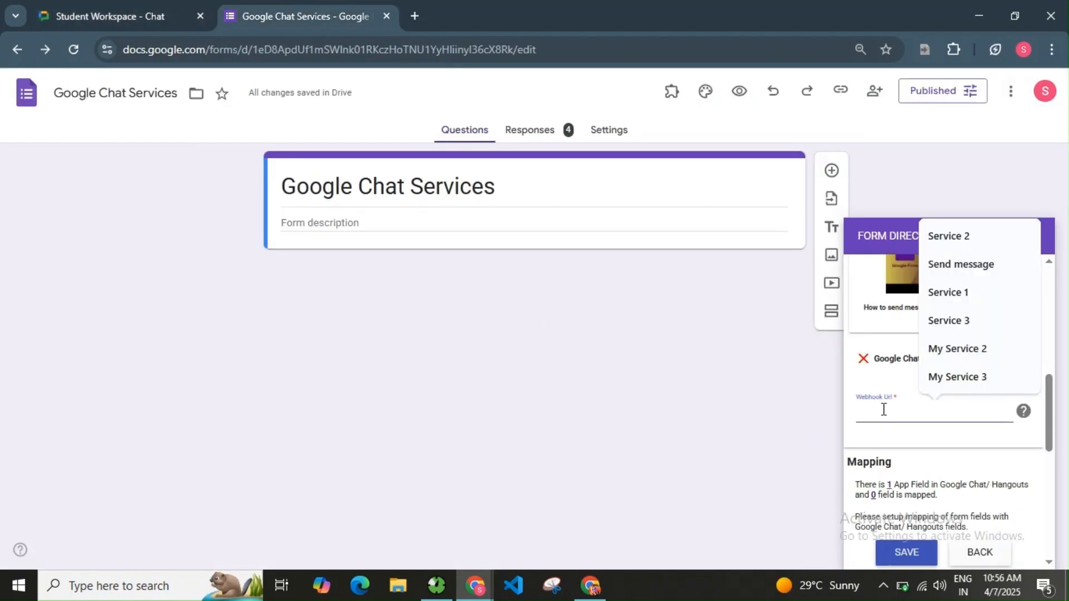
Paste the webhook URL and map the Message app field to a new form question.
key("ctrl+v")
scroll(946, 445, "down", 3)
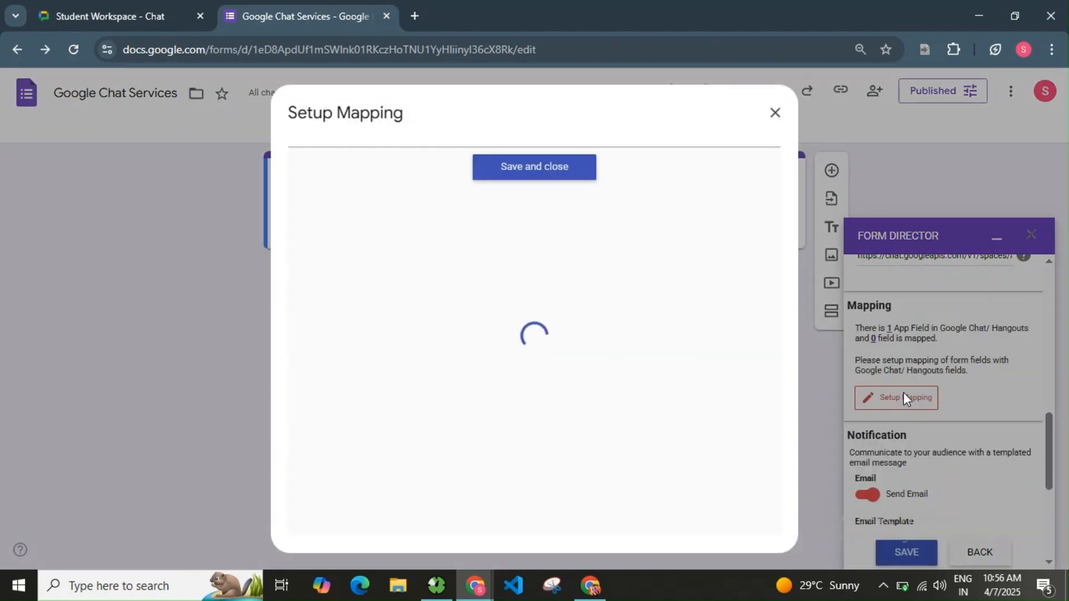
left_click(484, 268)
left_click(552, 397)
left_click(536, 257)
left_click(899, 363)
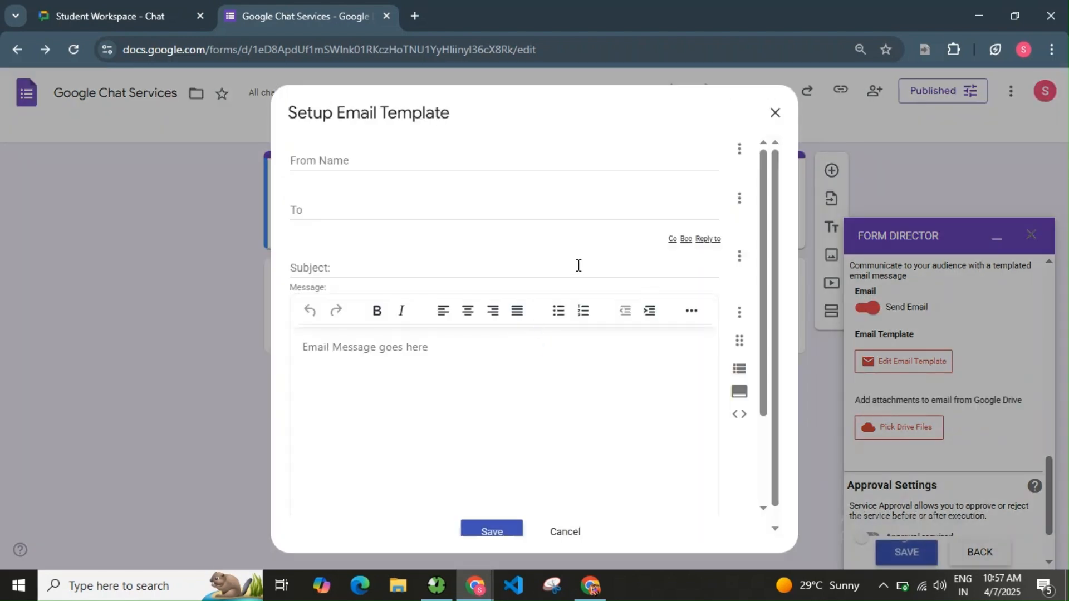
Set the recipient address and subject 'Class Schedule Updated – Check Student Workspace'.
left_click(417, 210)
left_click_drag(417, 211, 253, 206)
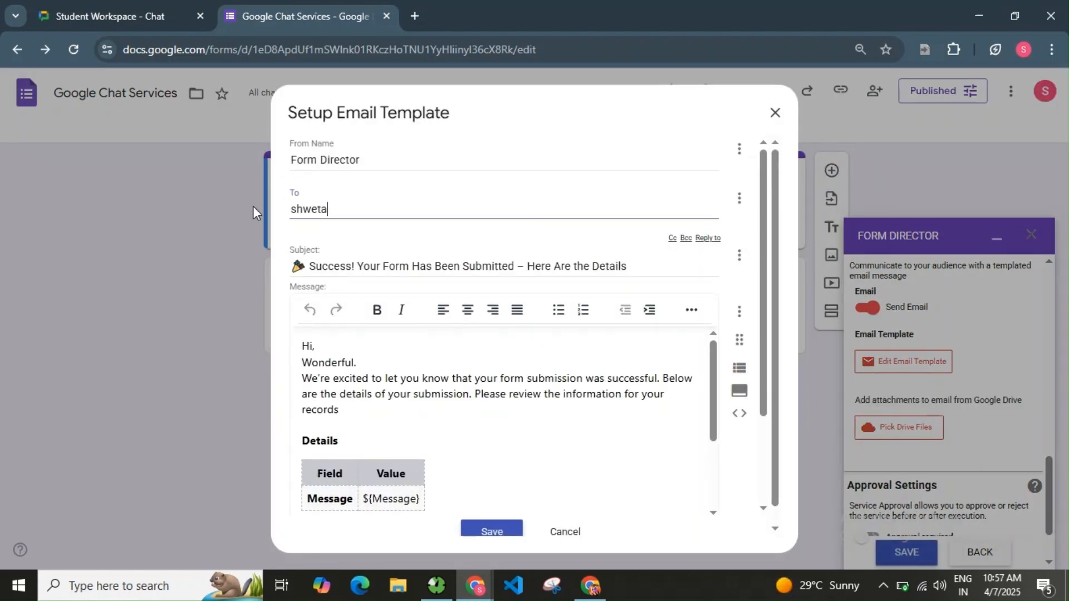
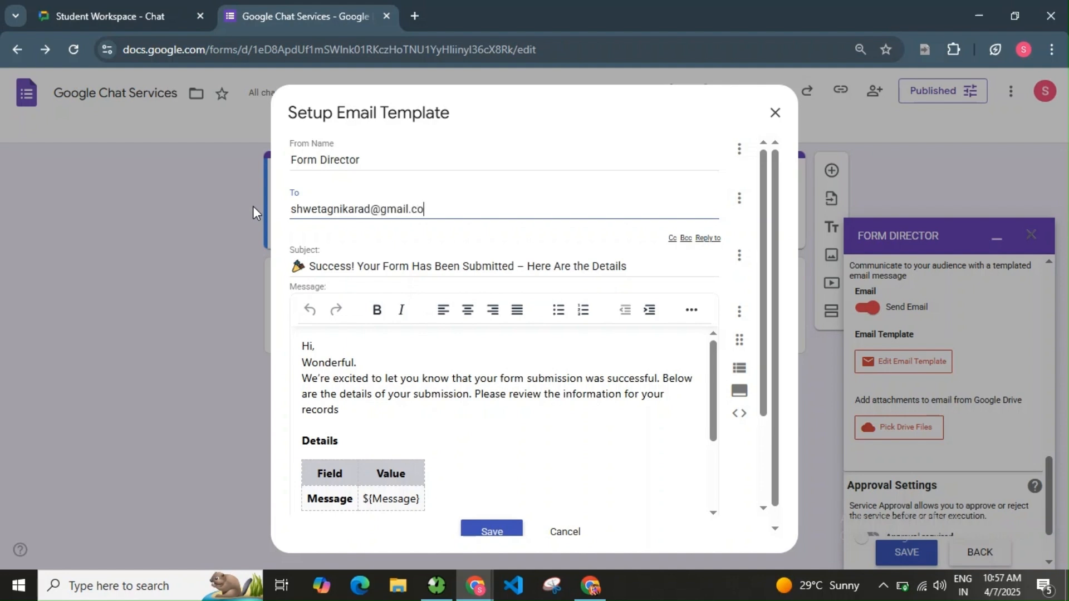
triple_click(344, 265)
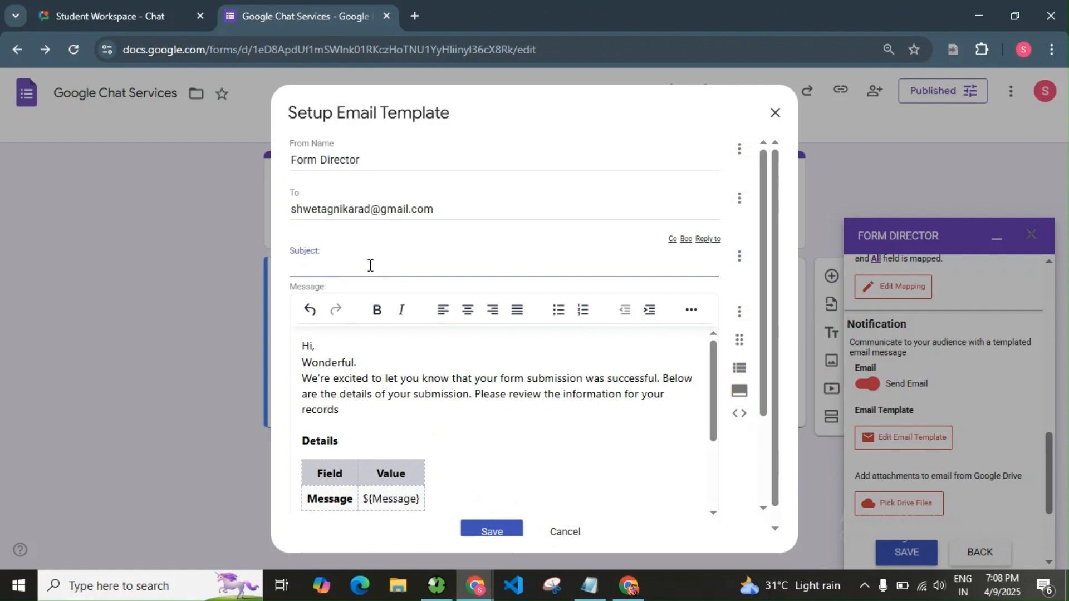
type("📅 Class Schedule Updated – Check Student Workspace")
Replace the email body with the class-change message and save the template.
scroll(435, 372, "down", 3)
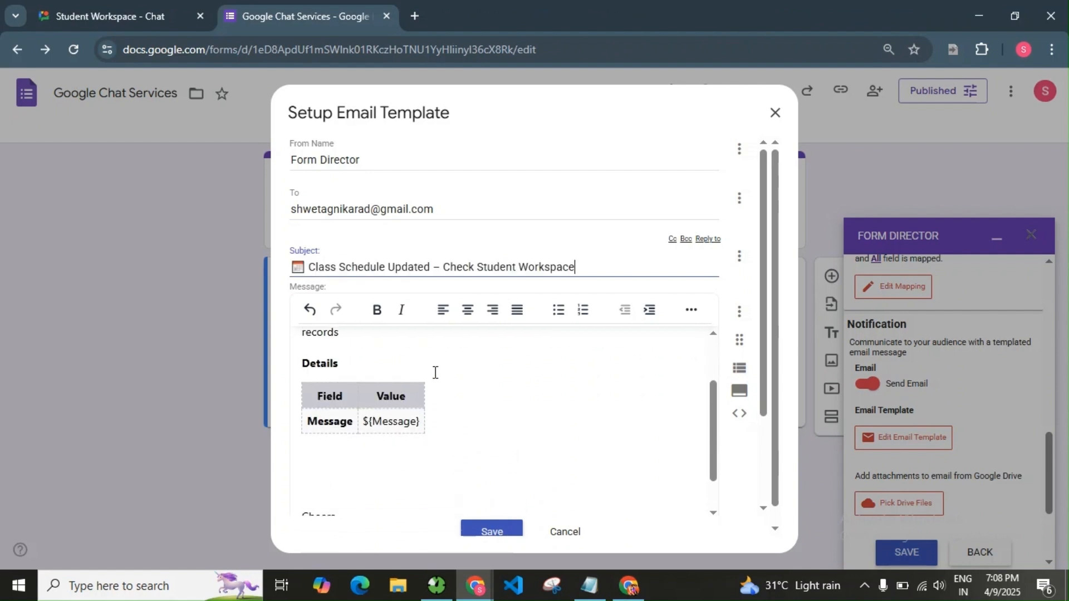
left_click(390, 429)
scroll(392, 420, "up", 3)
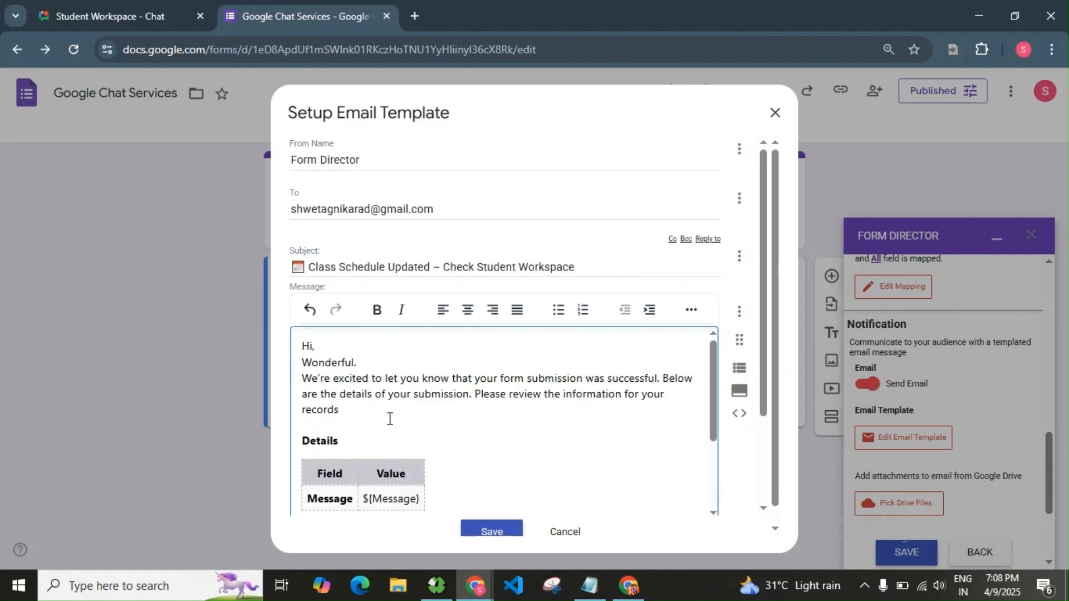
left_click(303, 363, "shift")
key("BackSpace")
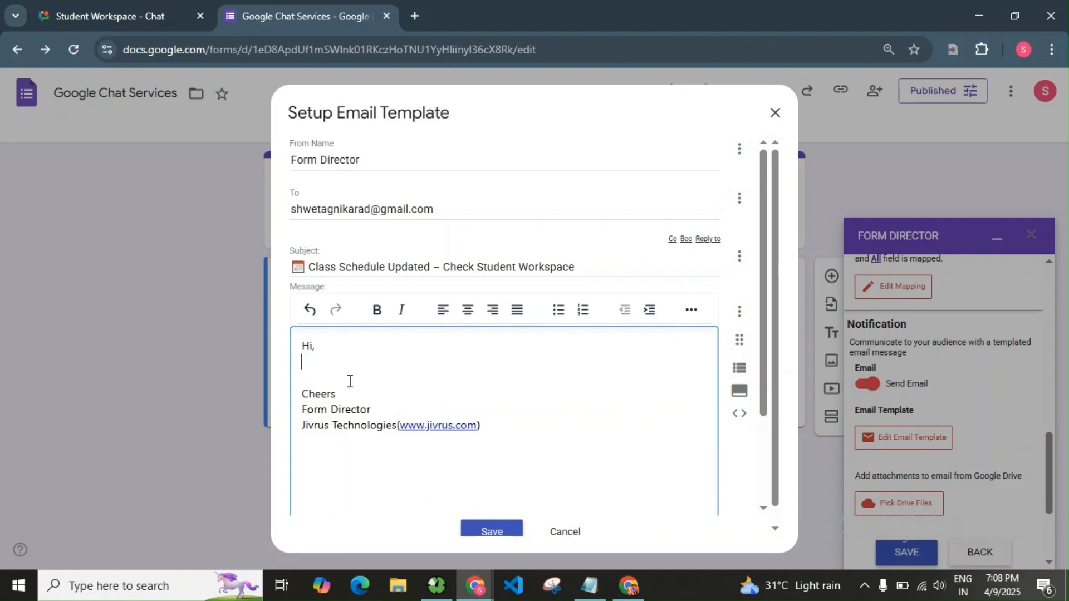
type("Please note there’s a change in the class schedule. Full details are available in your Student Workspace.  Make sure to stay updated and adjust accordingly.")
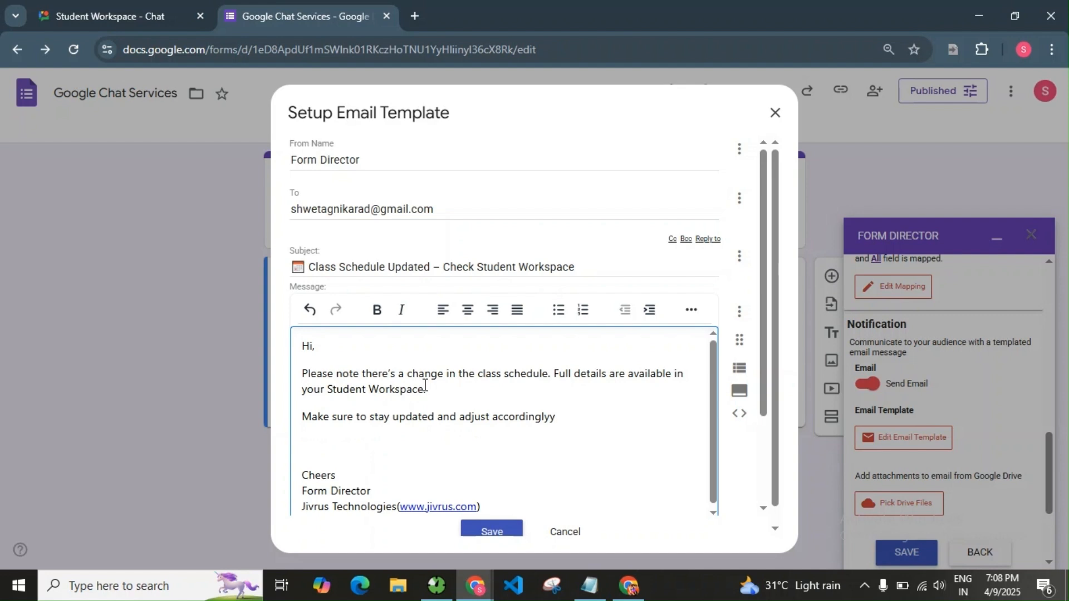
scroll(525, 377, "down", 3)
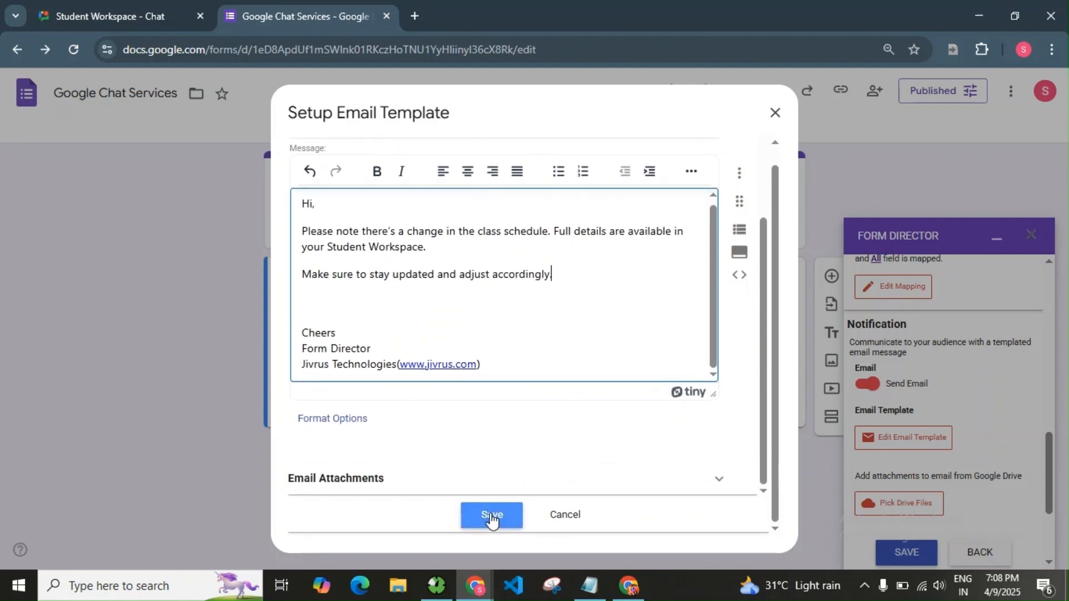
left_click(493, 513)
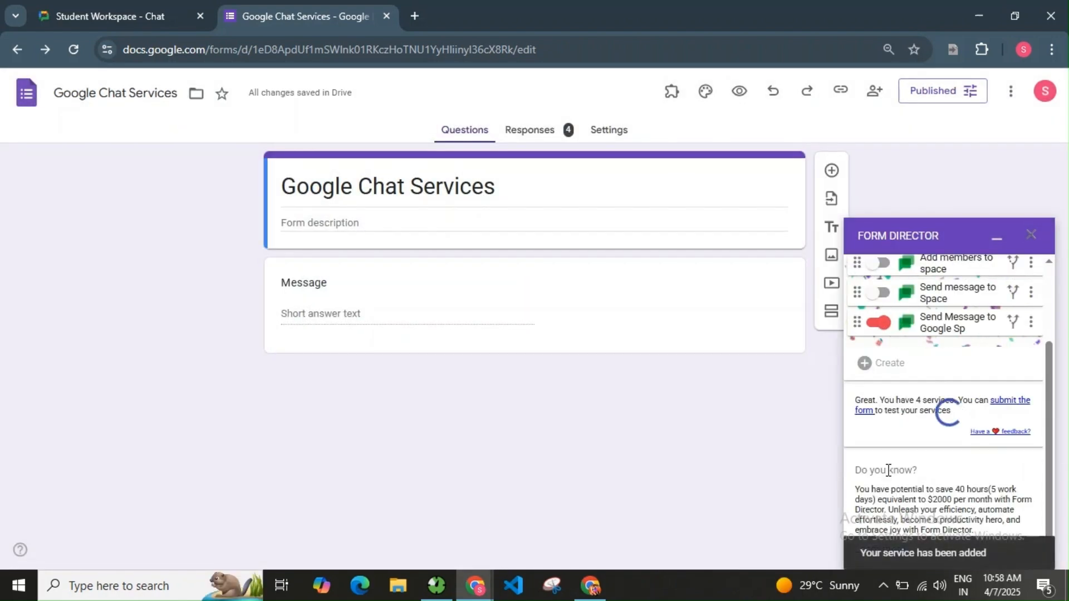
Open the live form from its responder link and submit a History class rescheduling message.
left_click(840, 89)
left_click(1022, 182)
left_click(416, 16)
type("docs.google.com/forms/d/e/1FAIpQLSdBwYz9XU6U0CL70YyEvQkV7RFpvpZ9gHJqAiHuMJQAHzybtQ/viewform?usp=header")
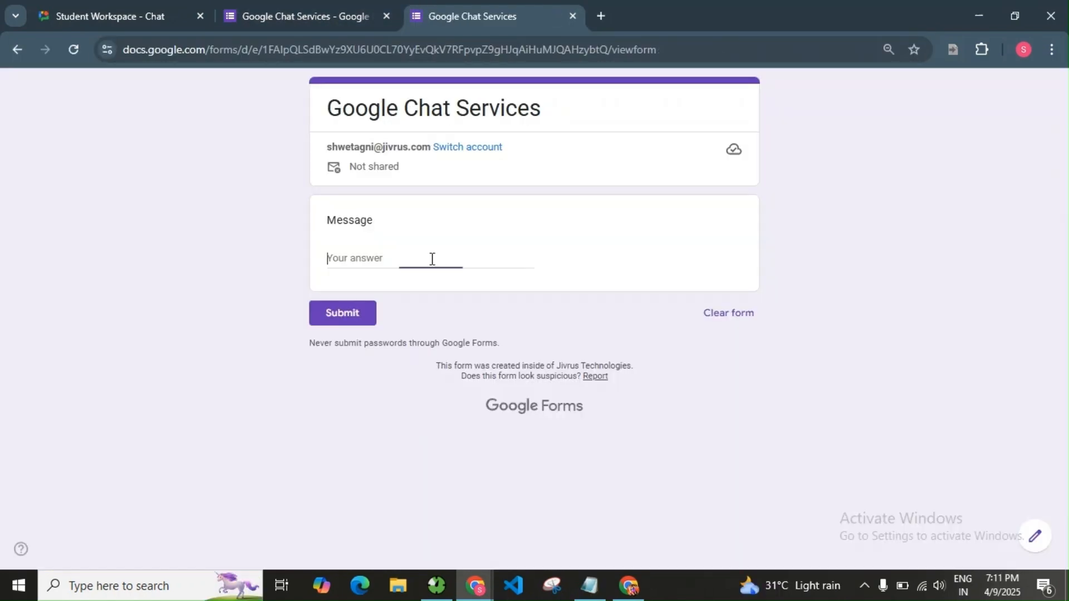
left_click(432, 259)
type("History class will be reschedu")
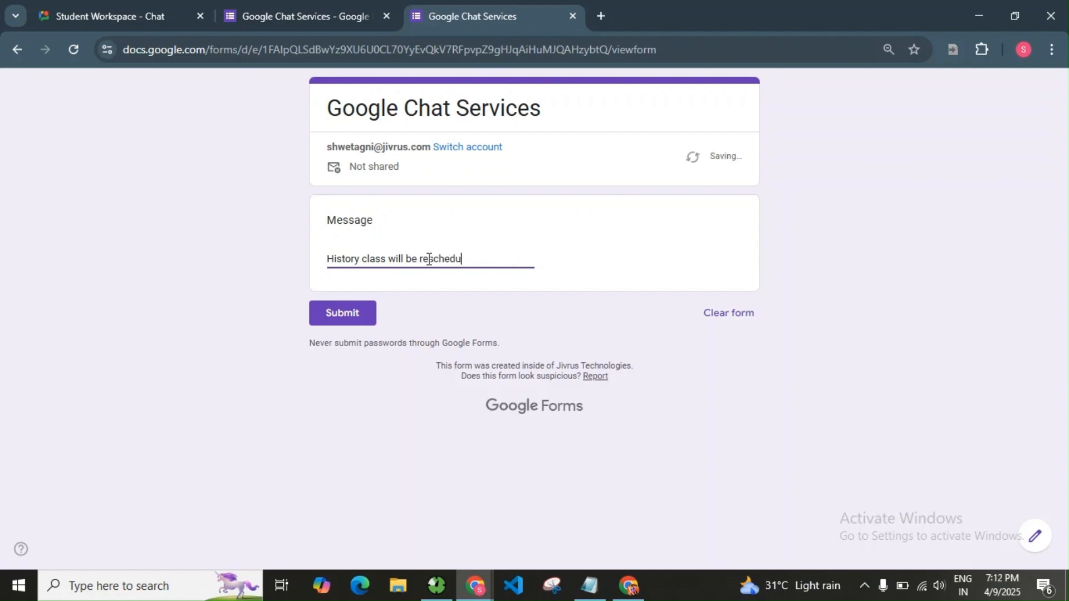
type("ay 11AM.")
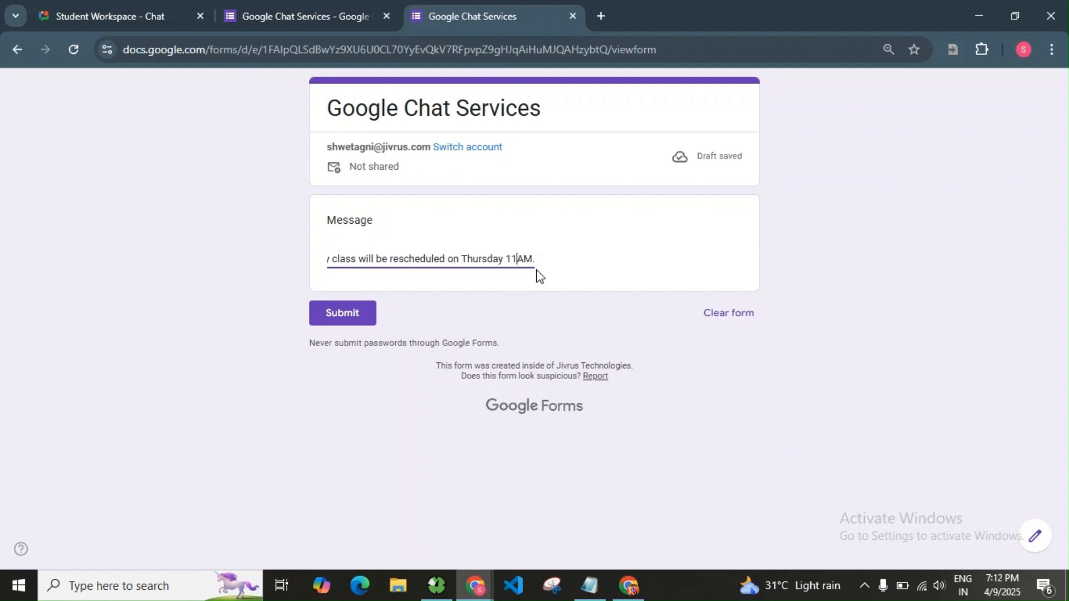
left_click(342, 312)
Confirm the History class message in Student Workspace chat and the Class Schedule Updated email.
left_click(91, 1)
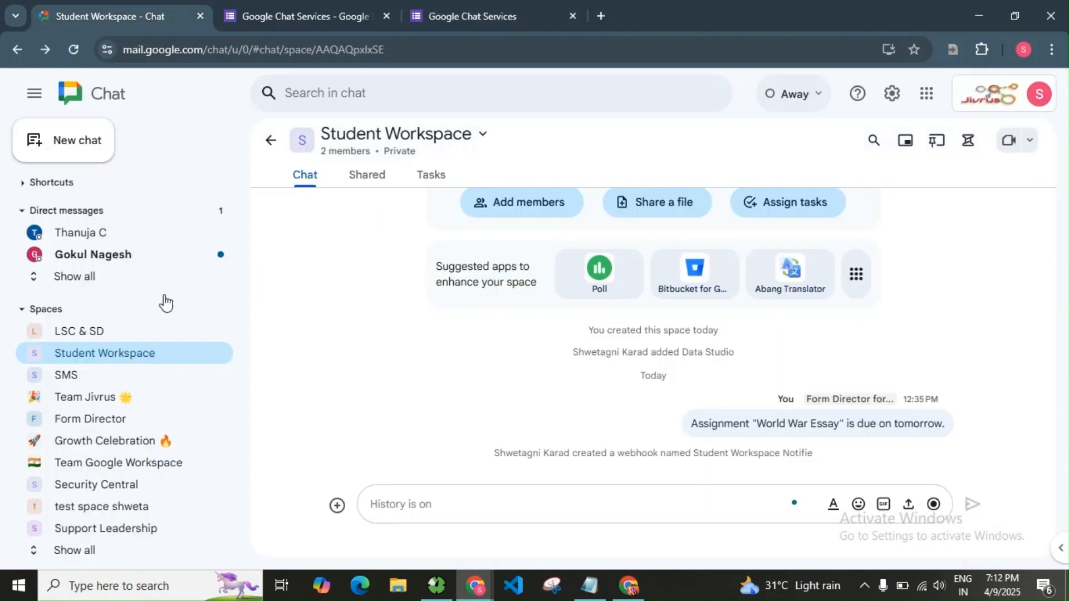
left_click(74, 50)
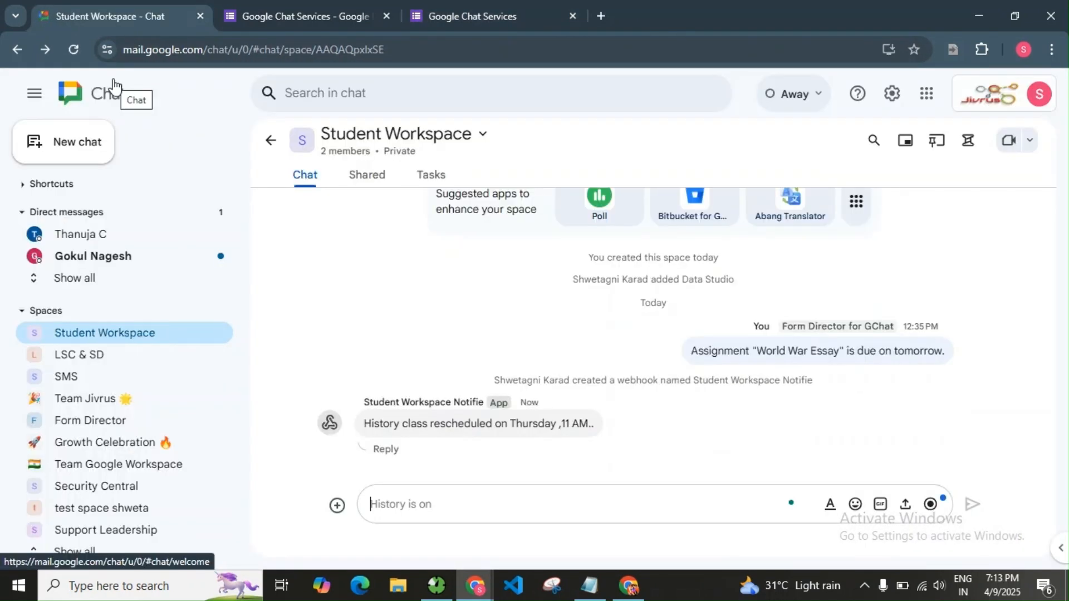
left_click_drag(363, 424, 613, 441)
left_click(672, 446)
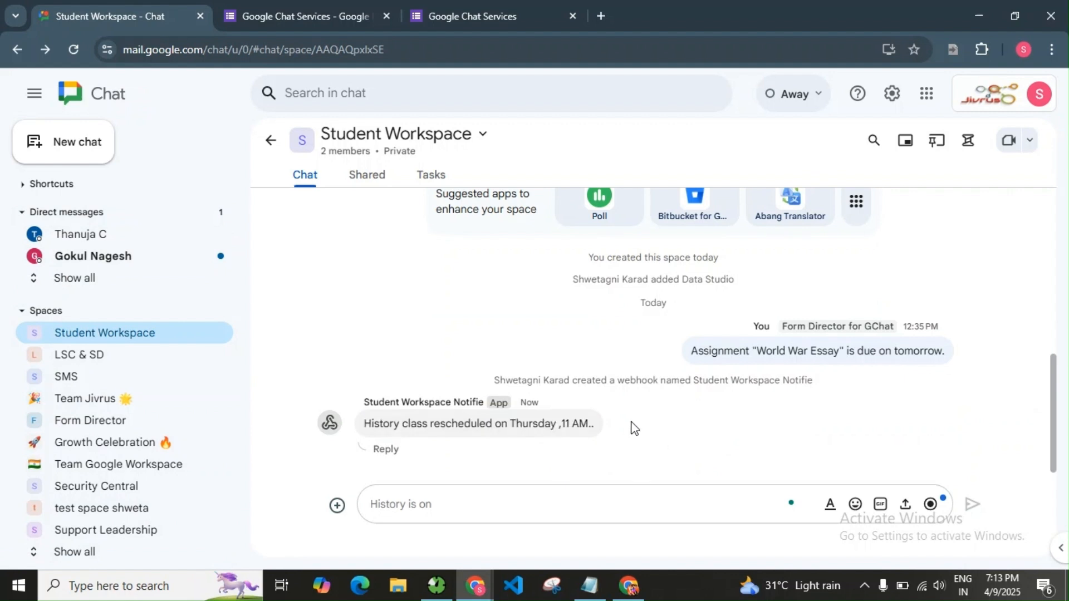
left_click(628, 584)
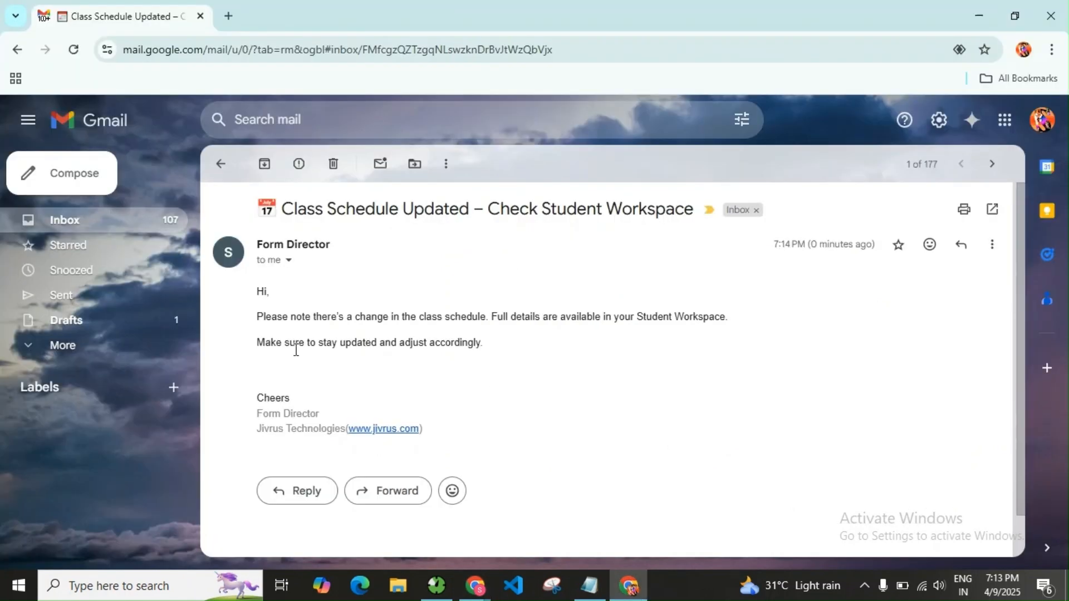